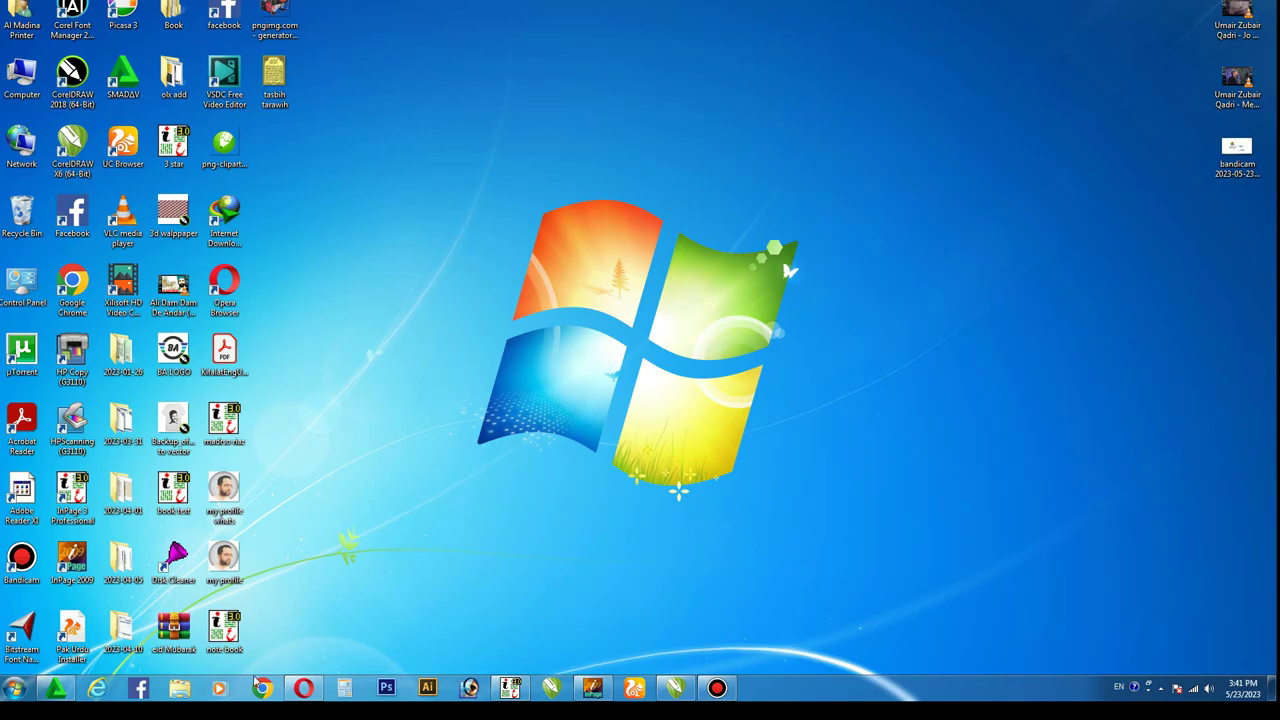
Step: Open Chrome's Google page and search for remove.bg
click(257, 683)
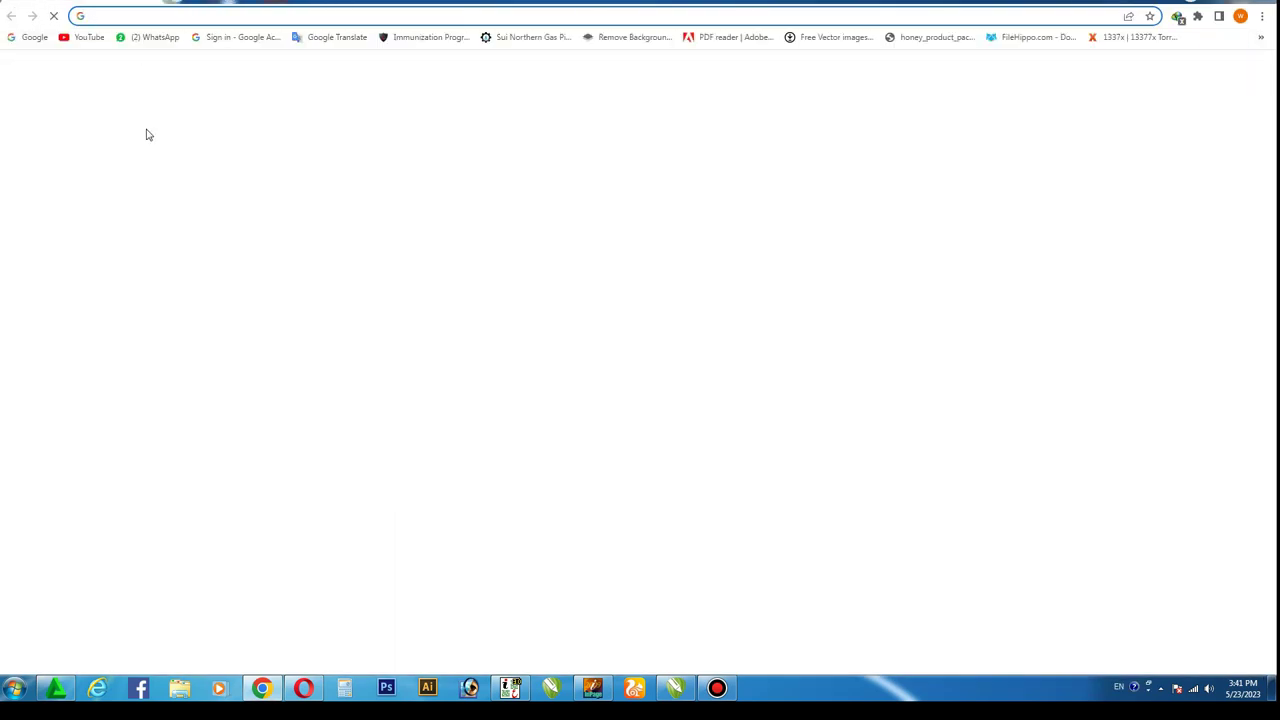
click(12, 38)
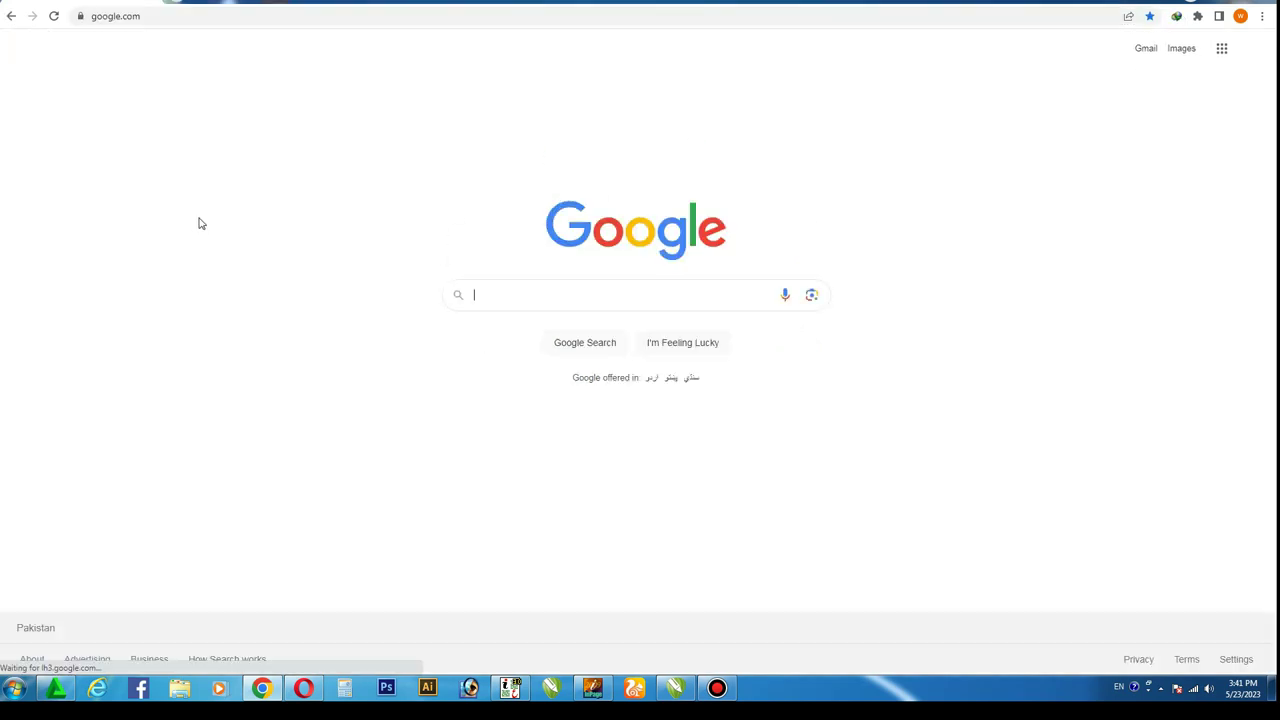
click(492, 298)
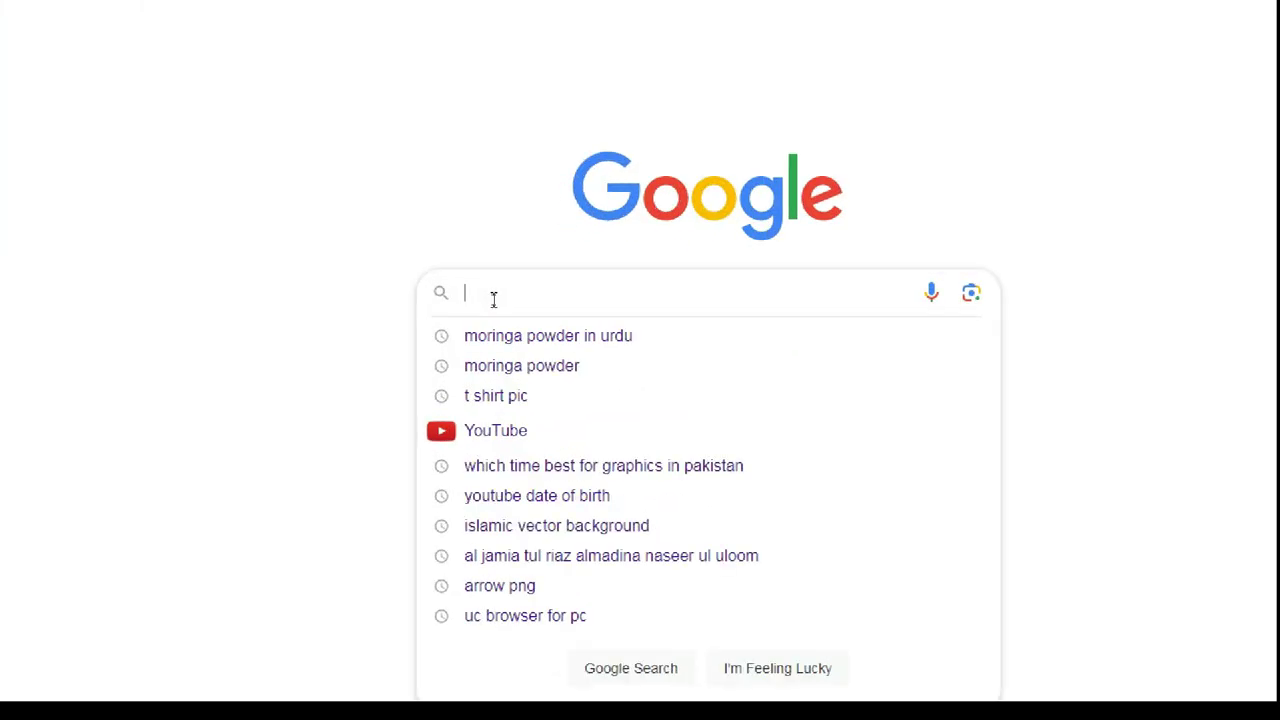
text(remove)
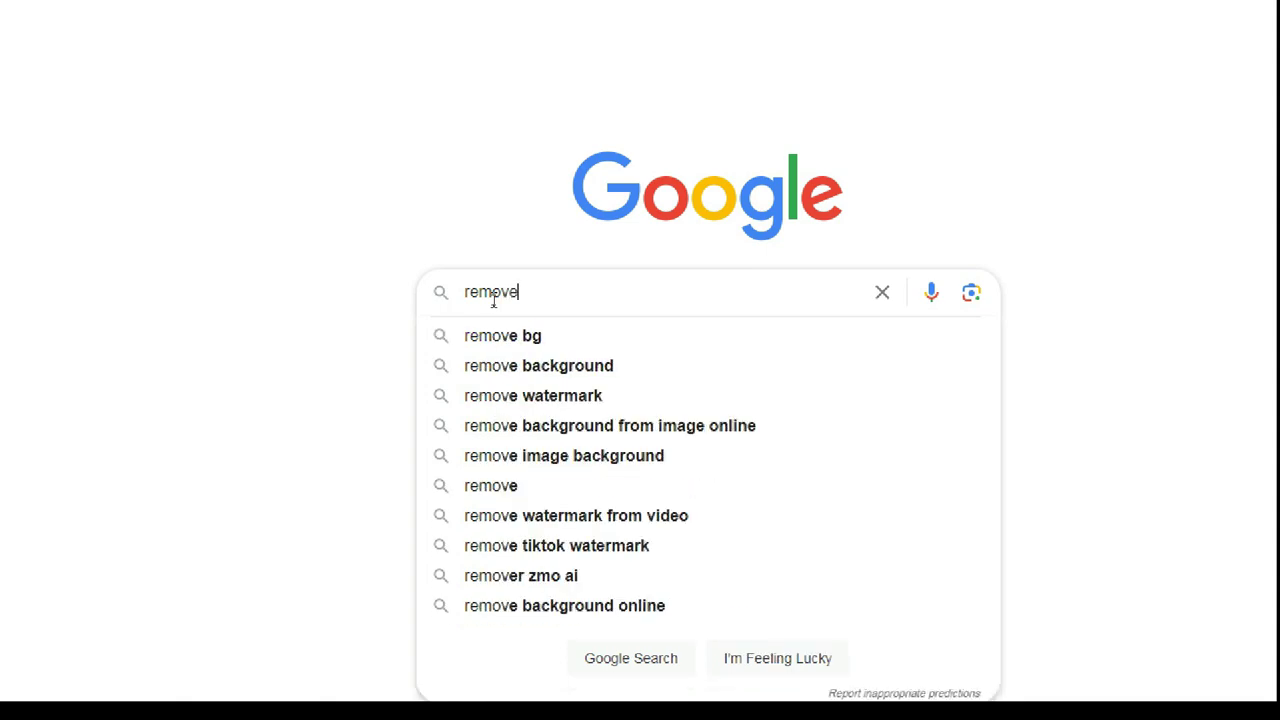
text(.bg)
key(Return)
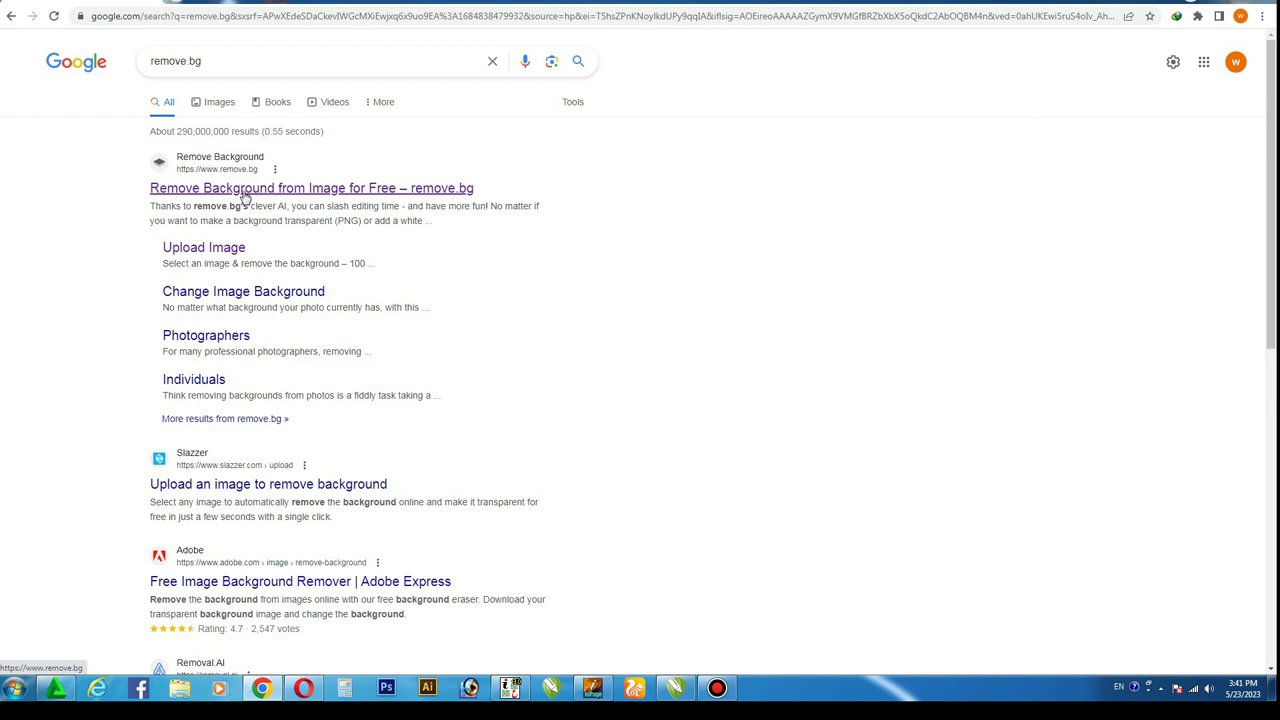
Step: Open the remove.bg site from the results, highlight its '100% Automatically and Free' tagline, then start a new tab
click(244, 194)
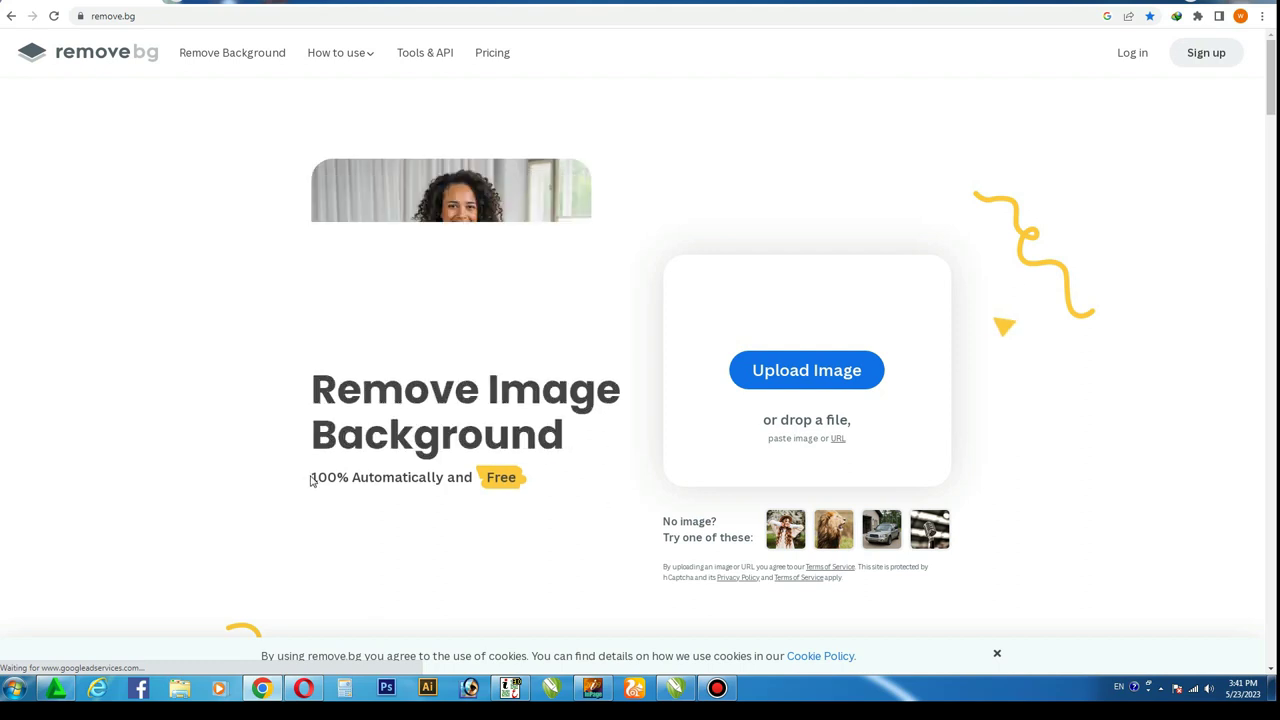
drag(311, 479, 536, 508)
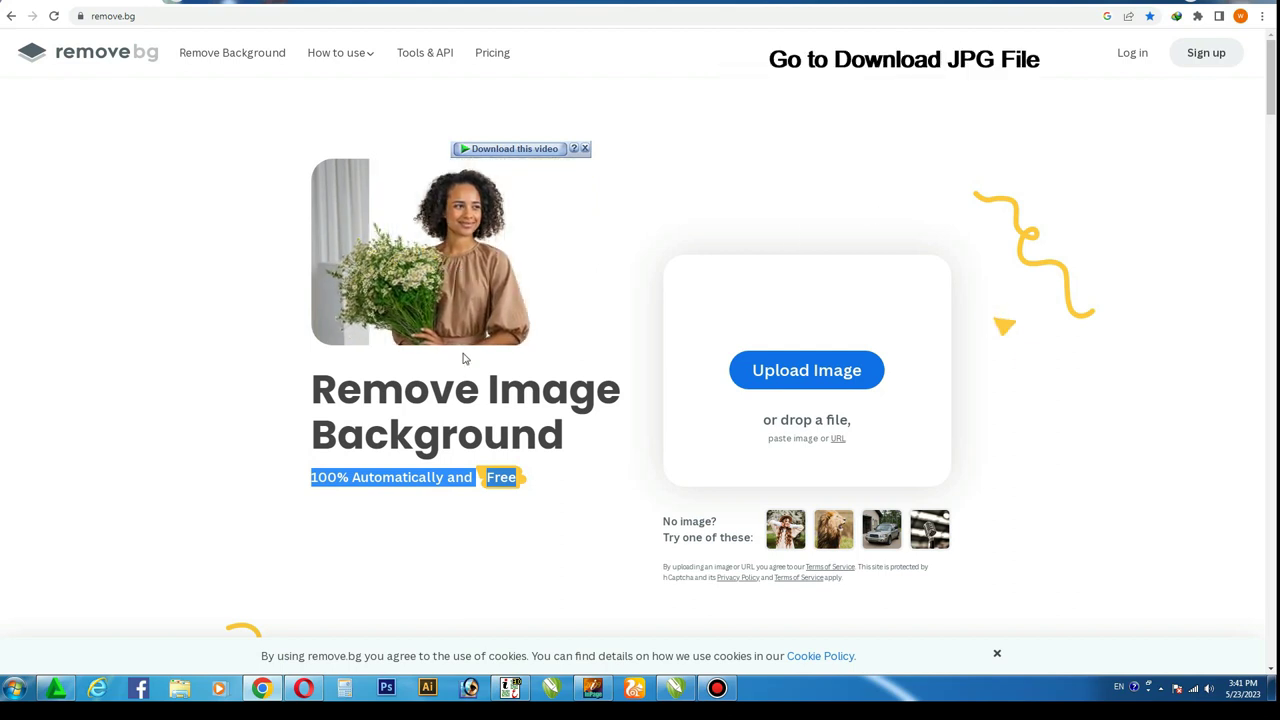
click(195, 8)
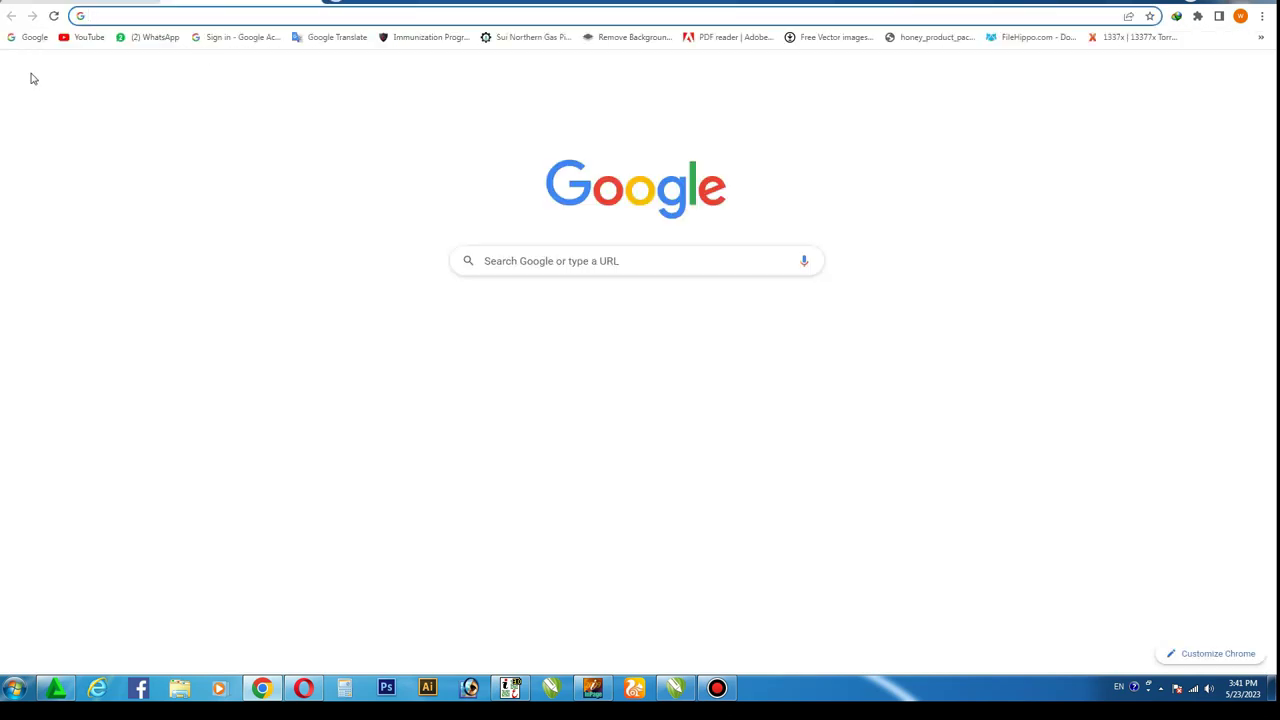
Step: Search Google Images for 'teddy bear hd'
click(30, 40)
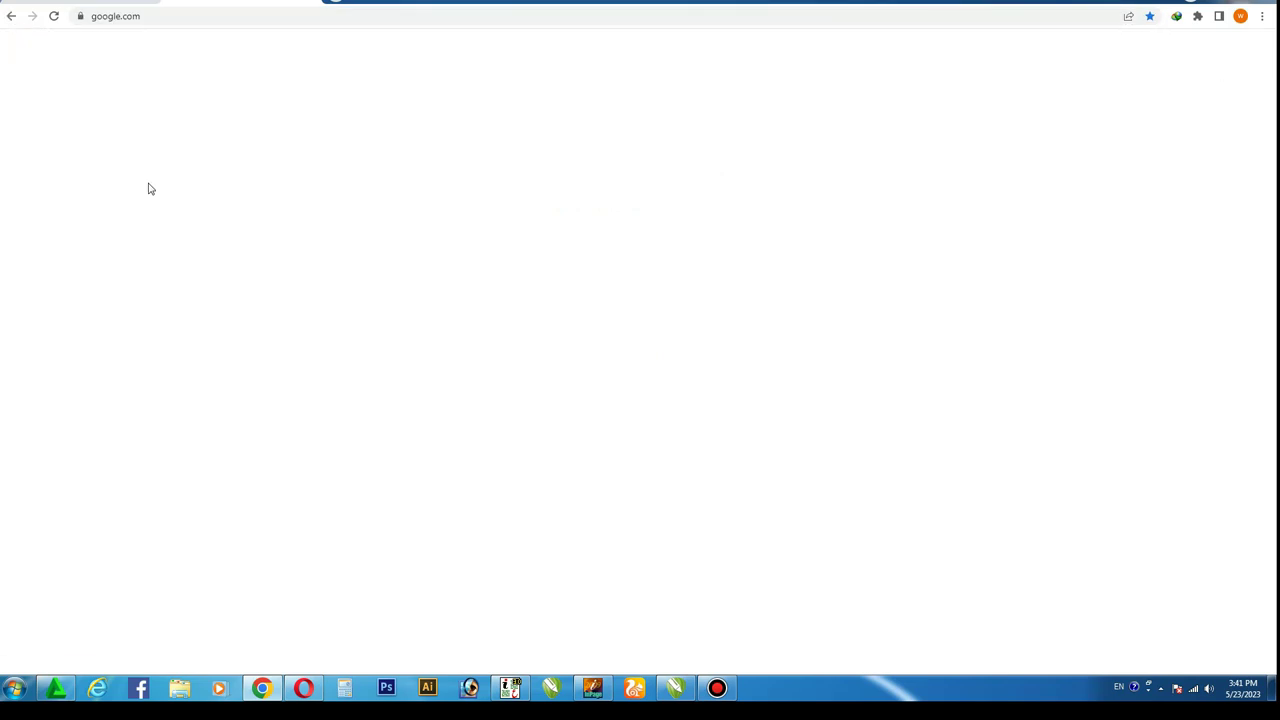
text(f)
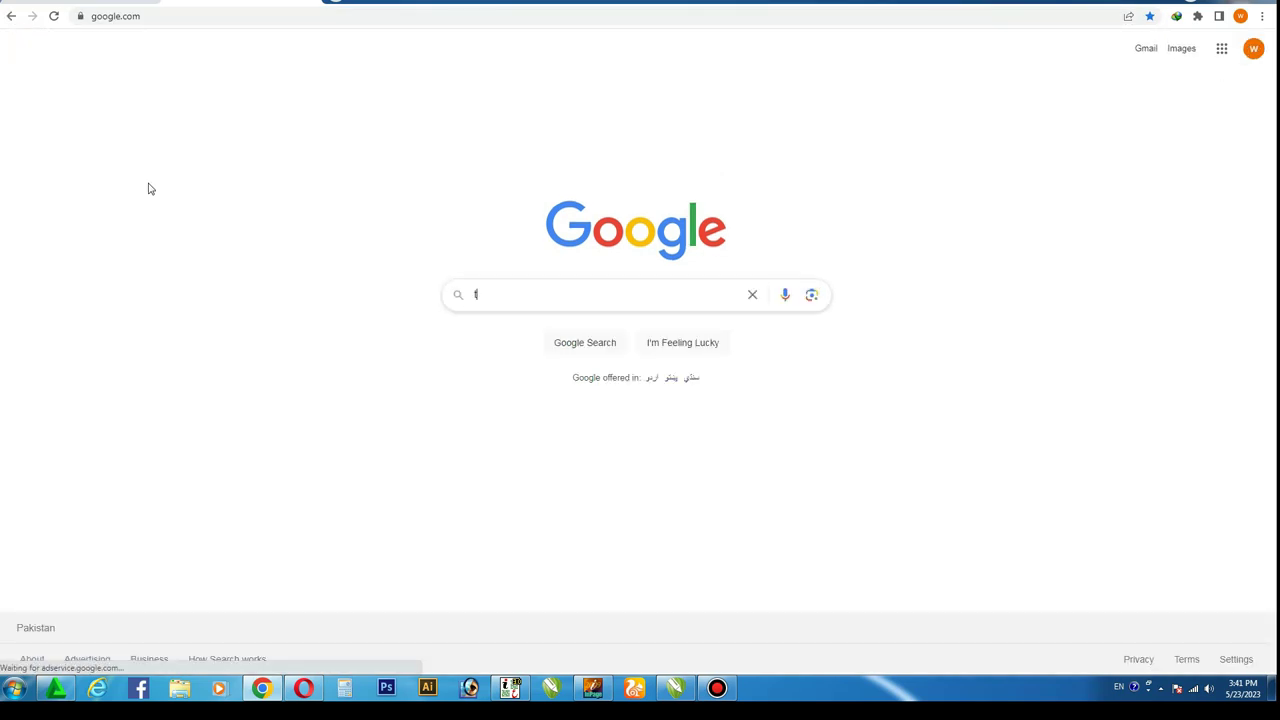
text(dy bea)
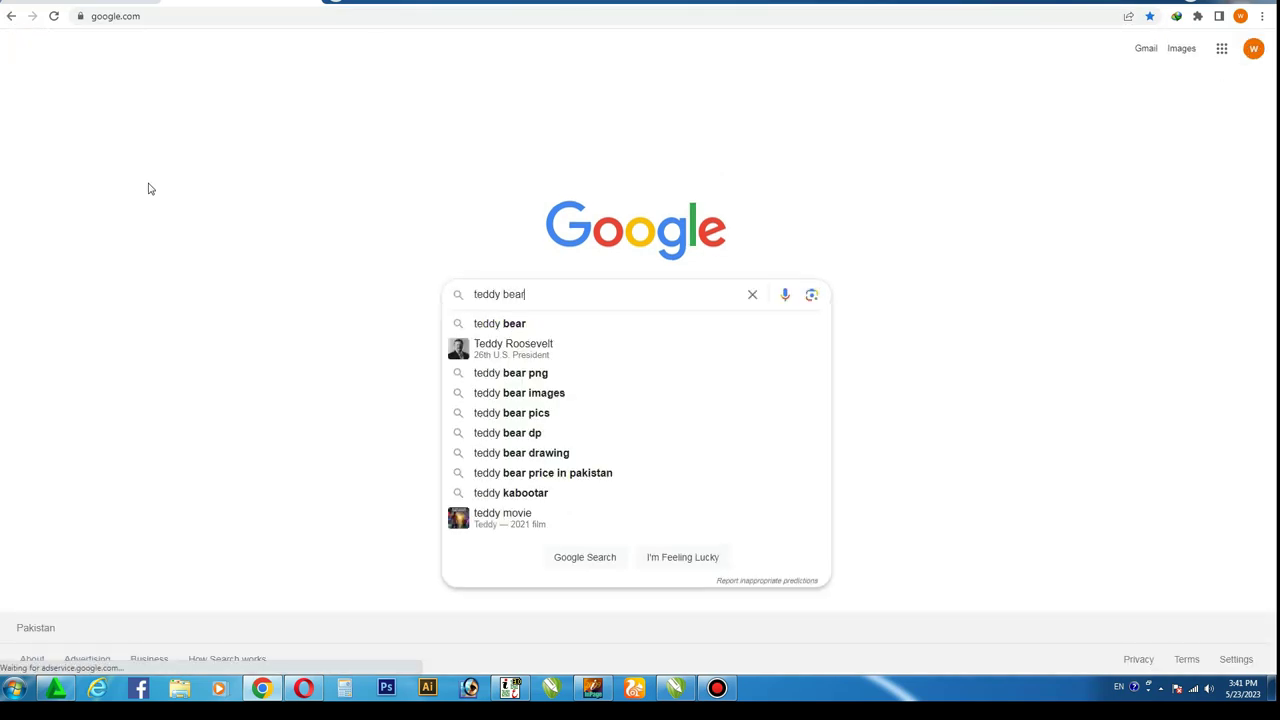
text(r)
key(Return)
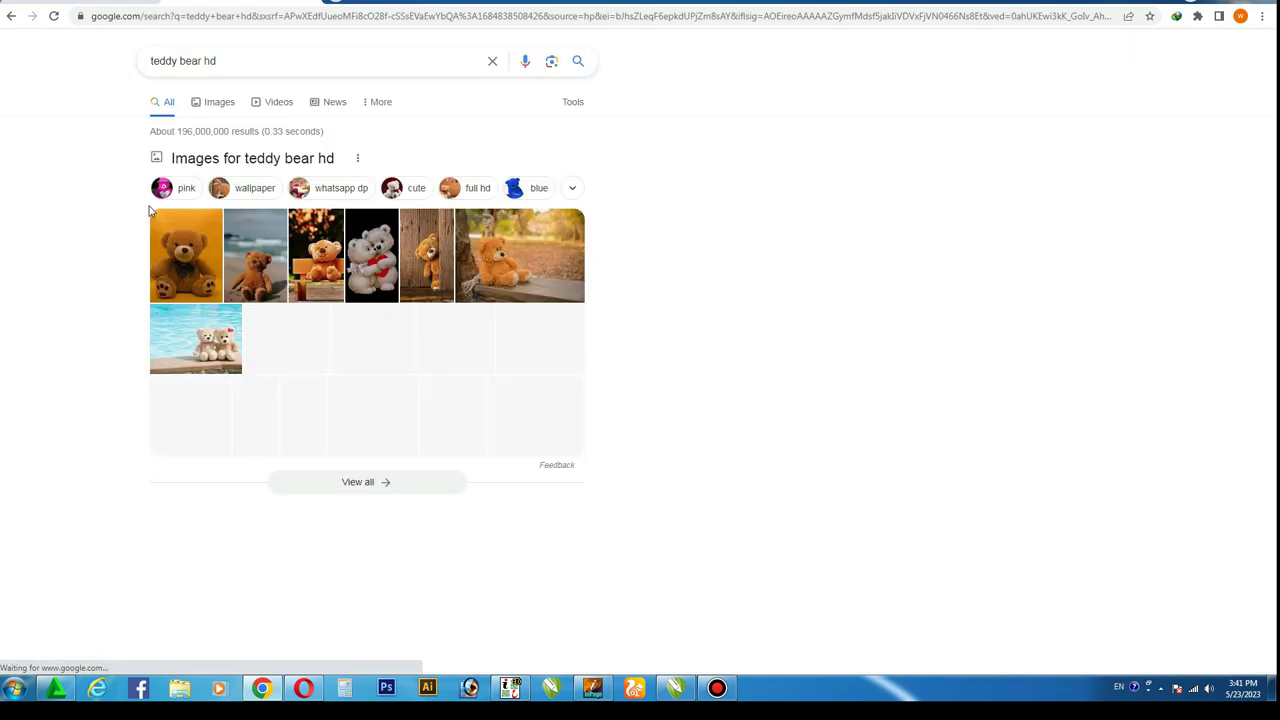
click(222, 104)
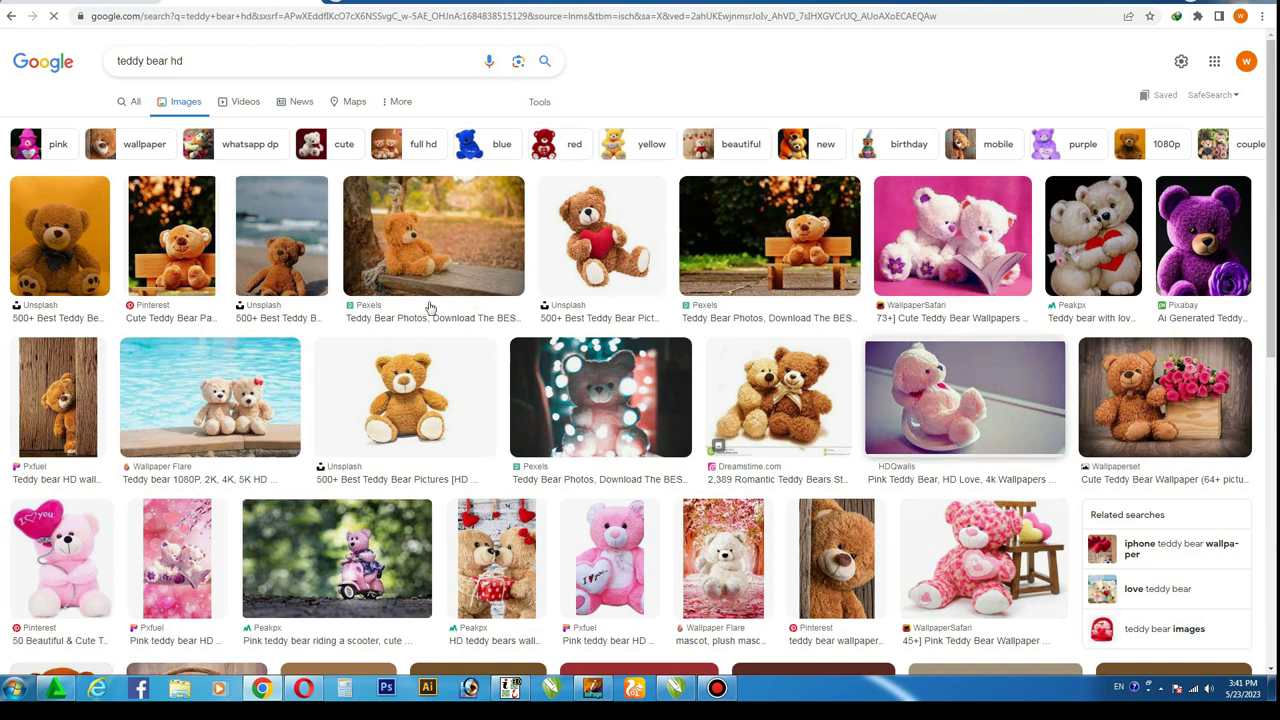
scroll(307, 383, down, 3)
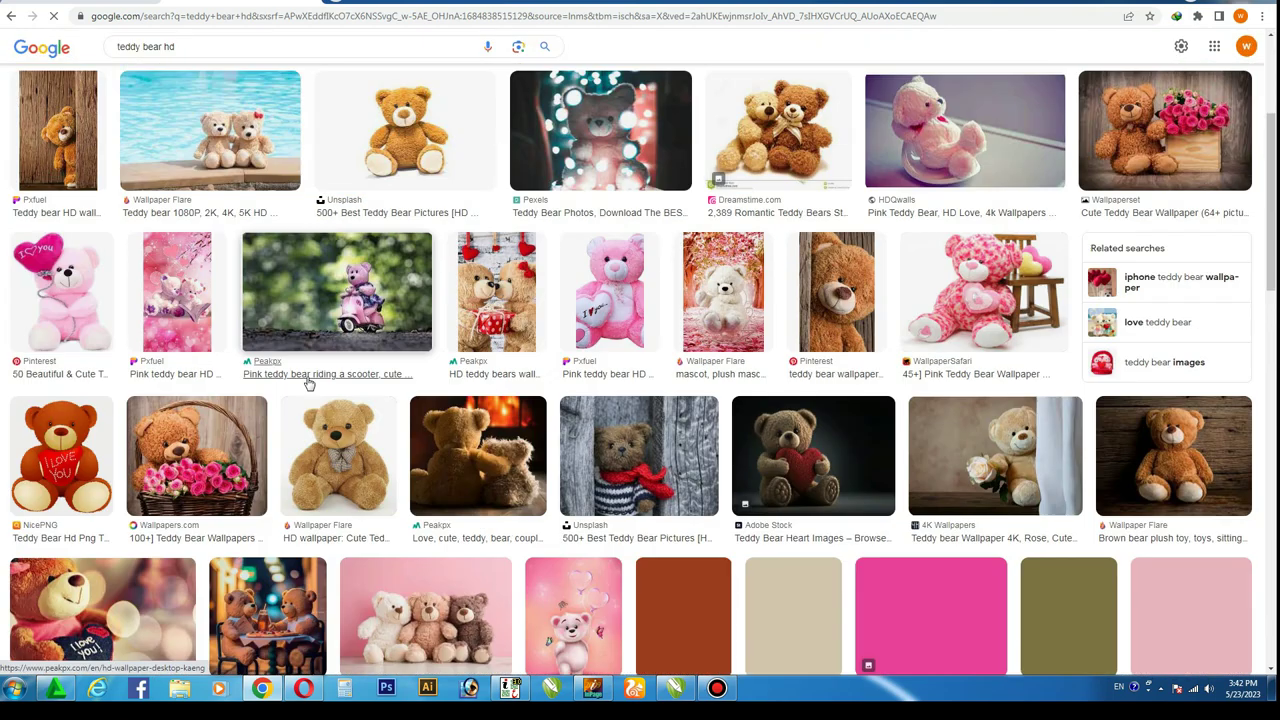
scroll(307, 383, up, 1)
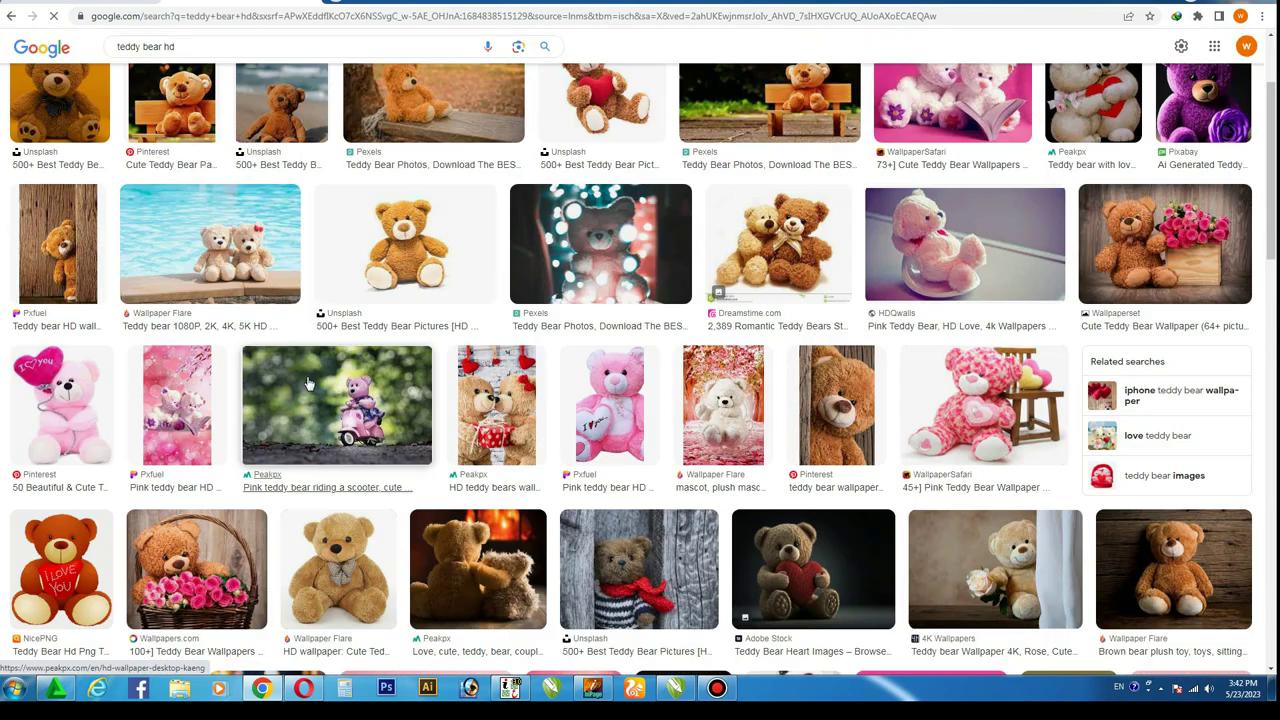
Step: Save the teddy bear with pink roses wallpaper to the desktop as 528791.jpg
click(1135, 250)
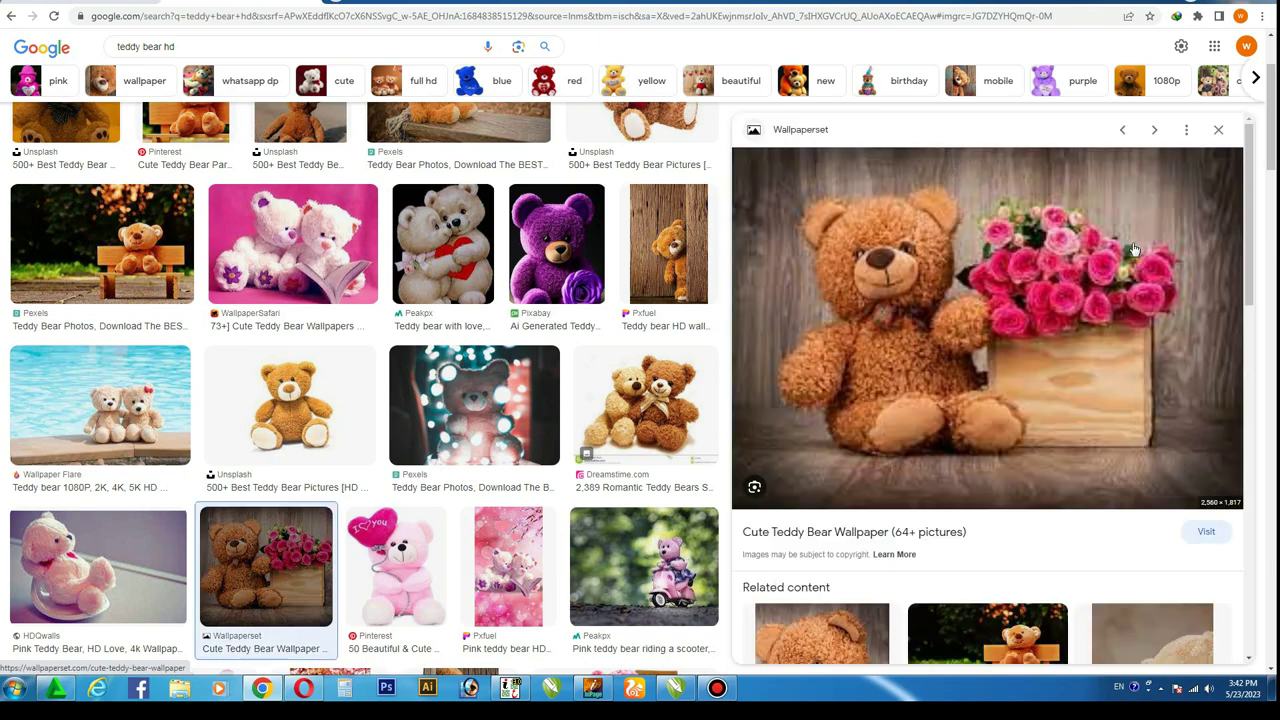
right_click(928, 296)
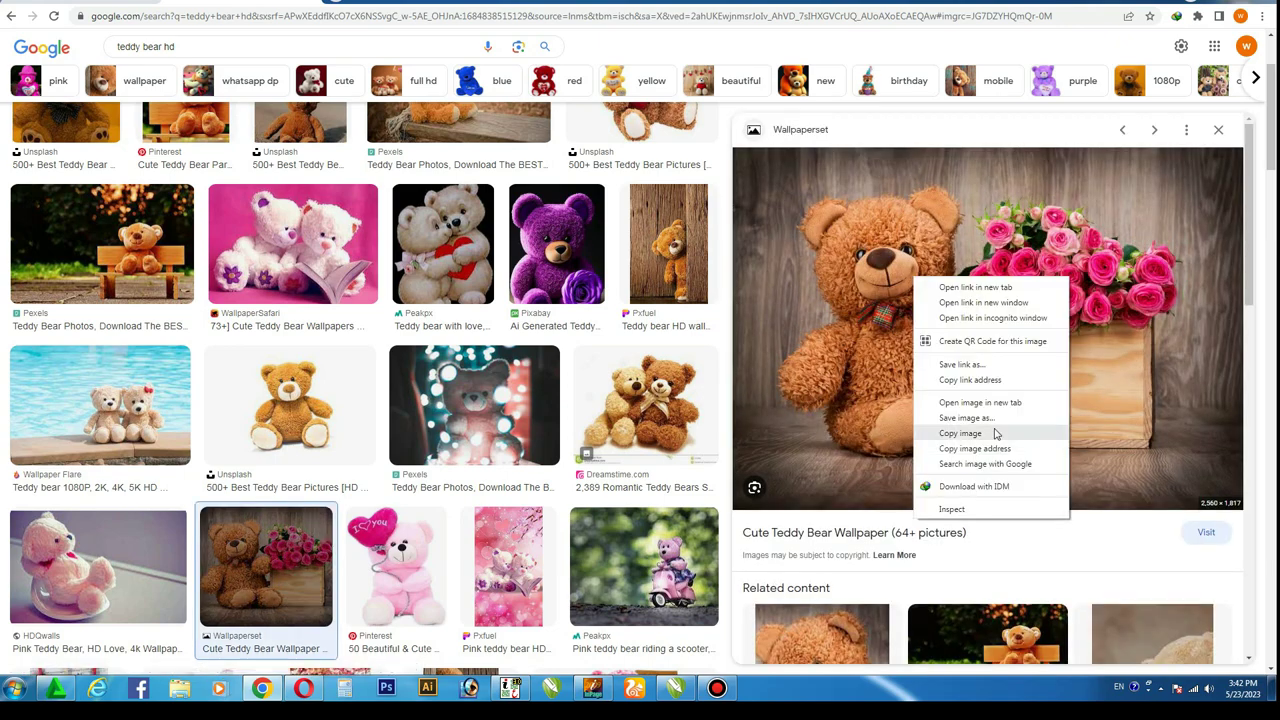
click(984, 424)
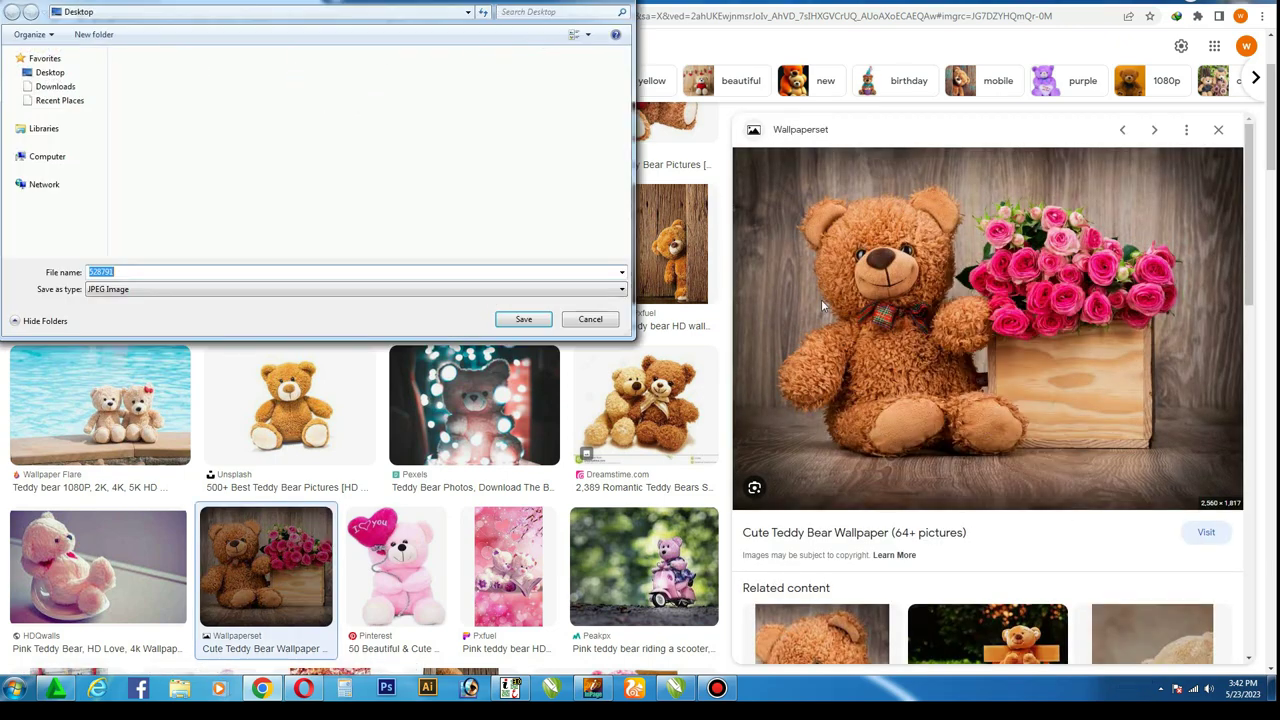
click(522, 317)
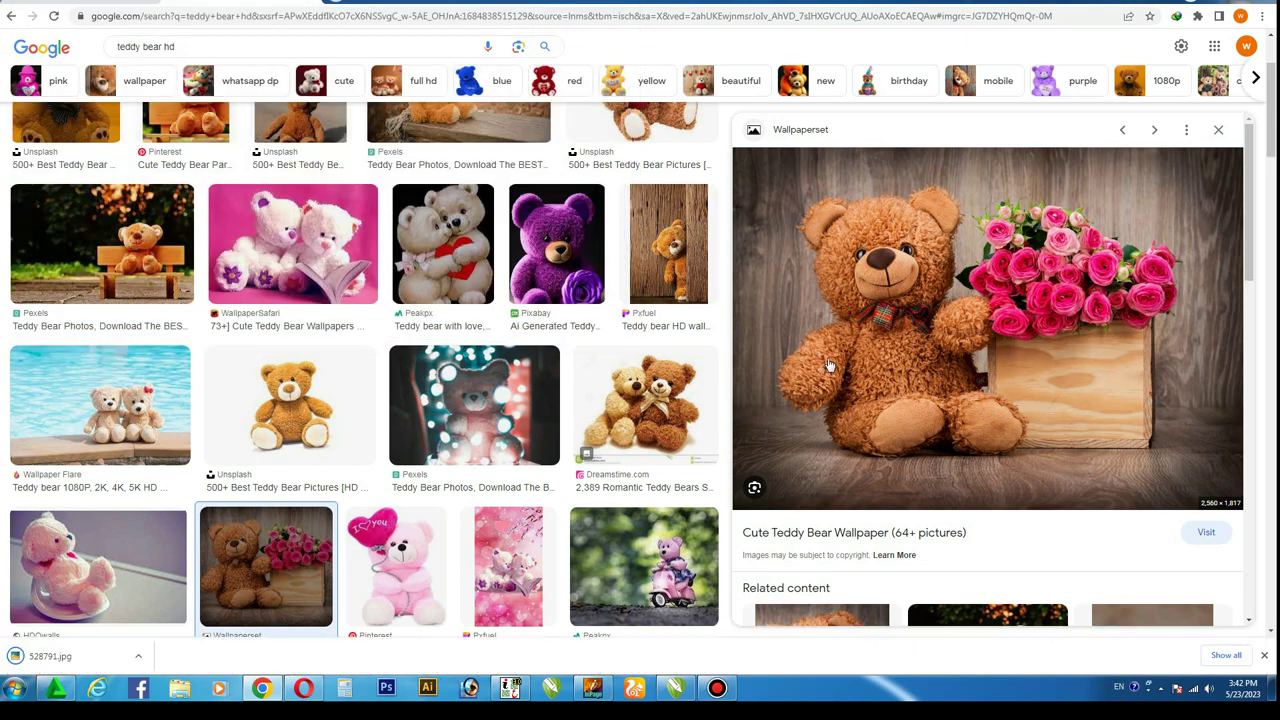
click(240, 5)
Step: Upload 528791 to remove.bg for background removal
click(803, 351)
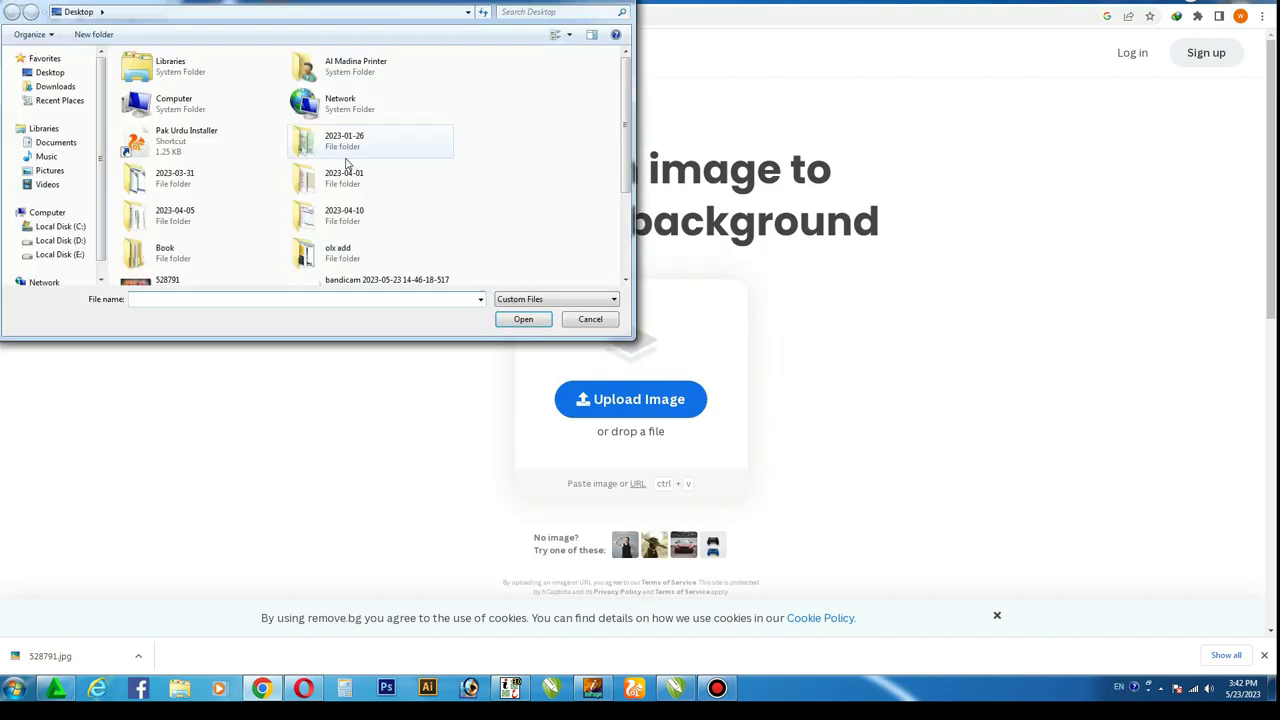
scroll(347, 175, down, 1)
click(343, 258)
click(167, 222)
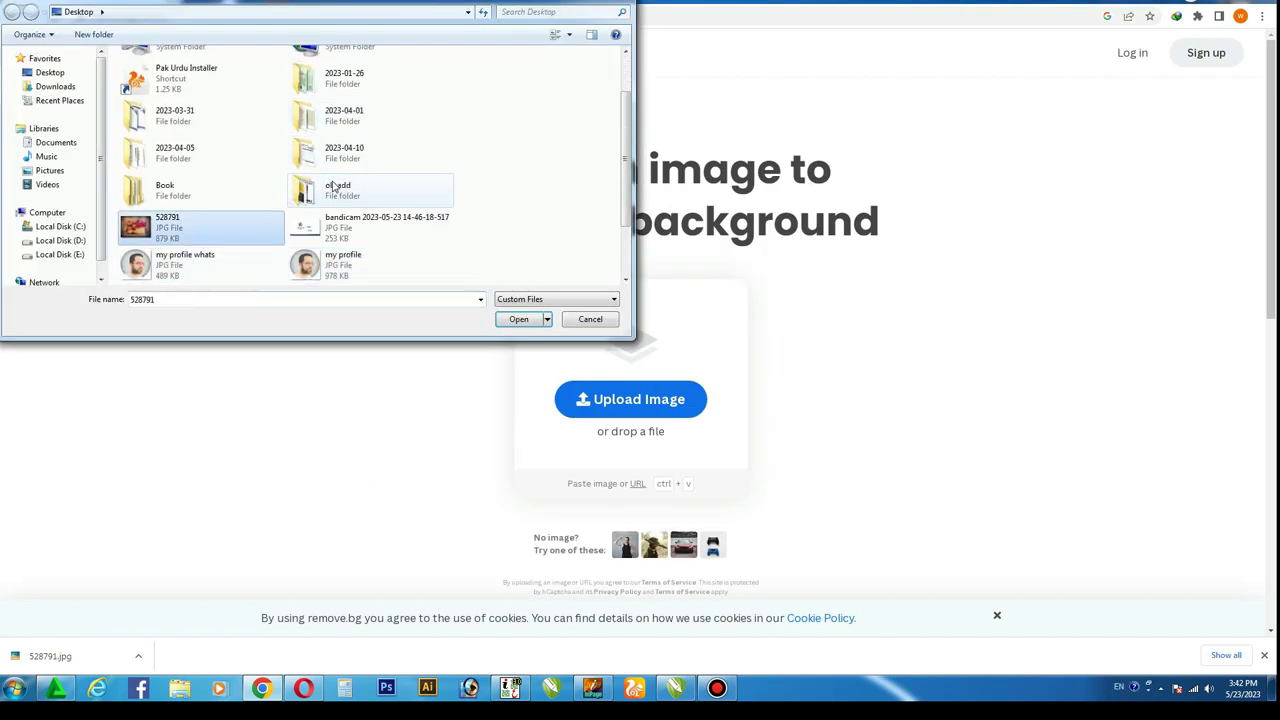
key(Return)
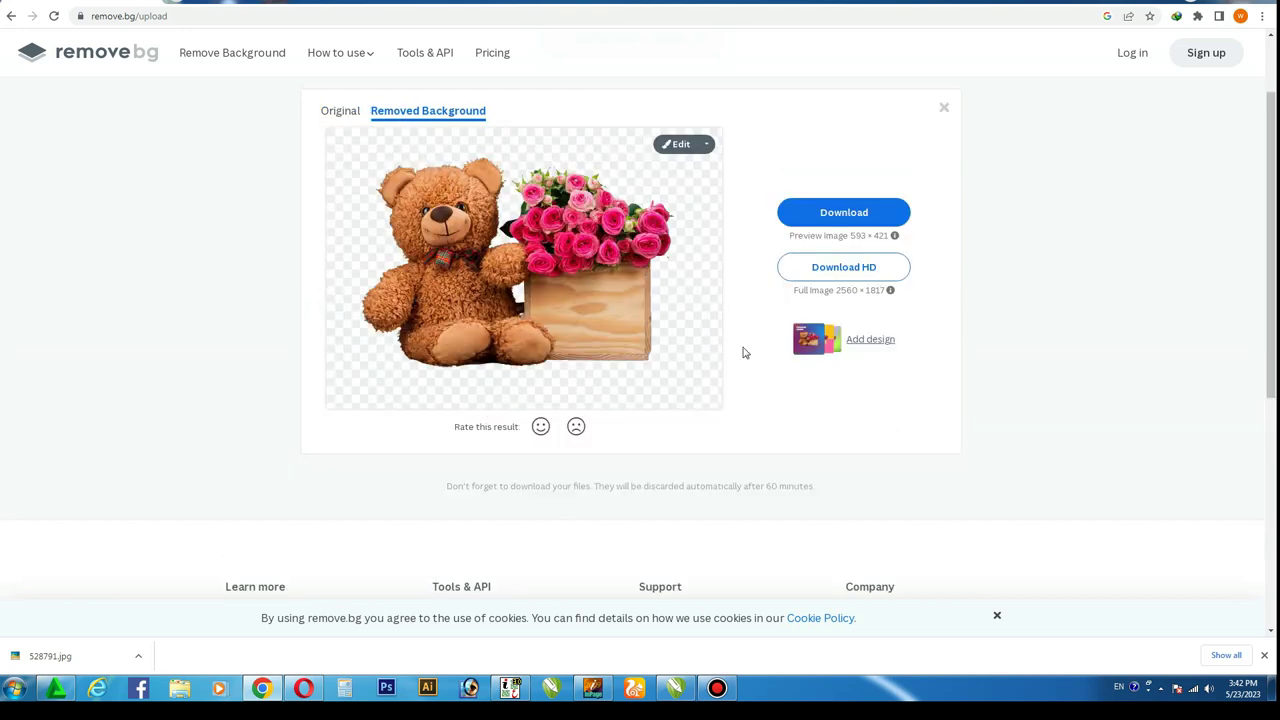
Step: Save the background-removed teddy as a PNG and open it in the editor
right_click(478, 249)
click(528, 388)
click(526, 321)
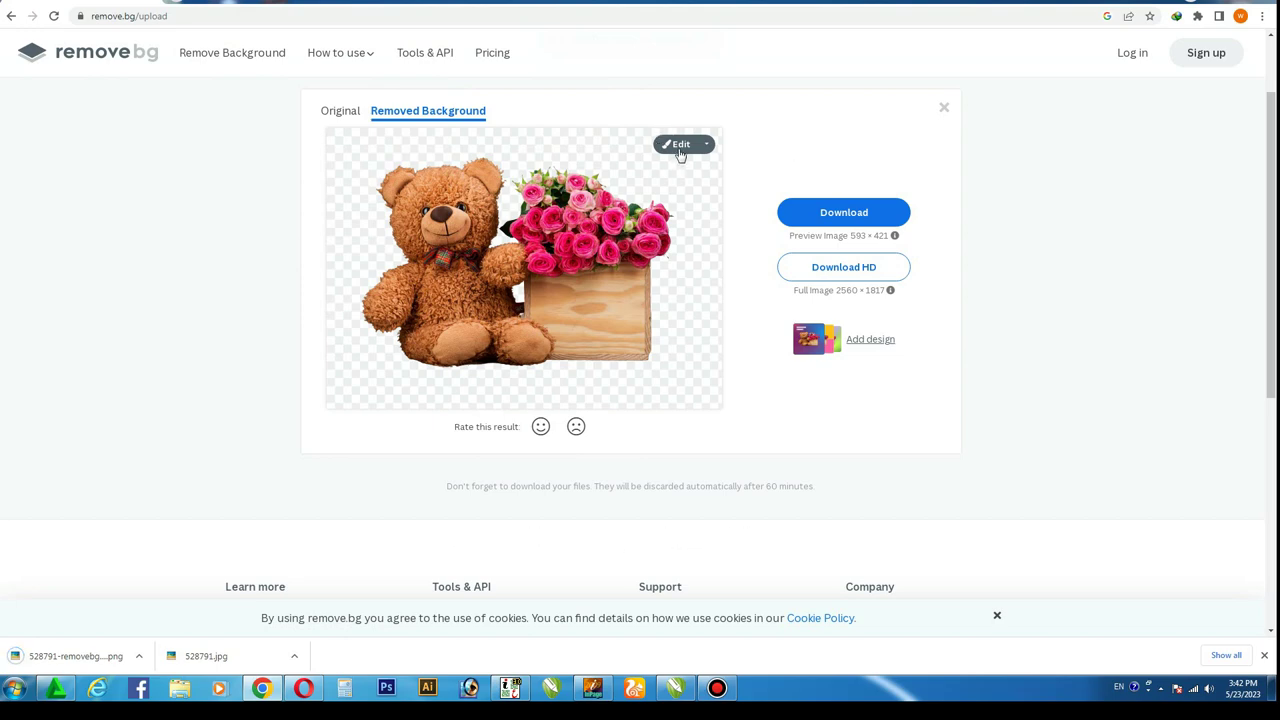
click(680, 147)
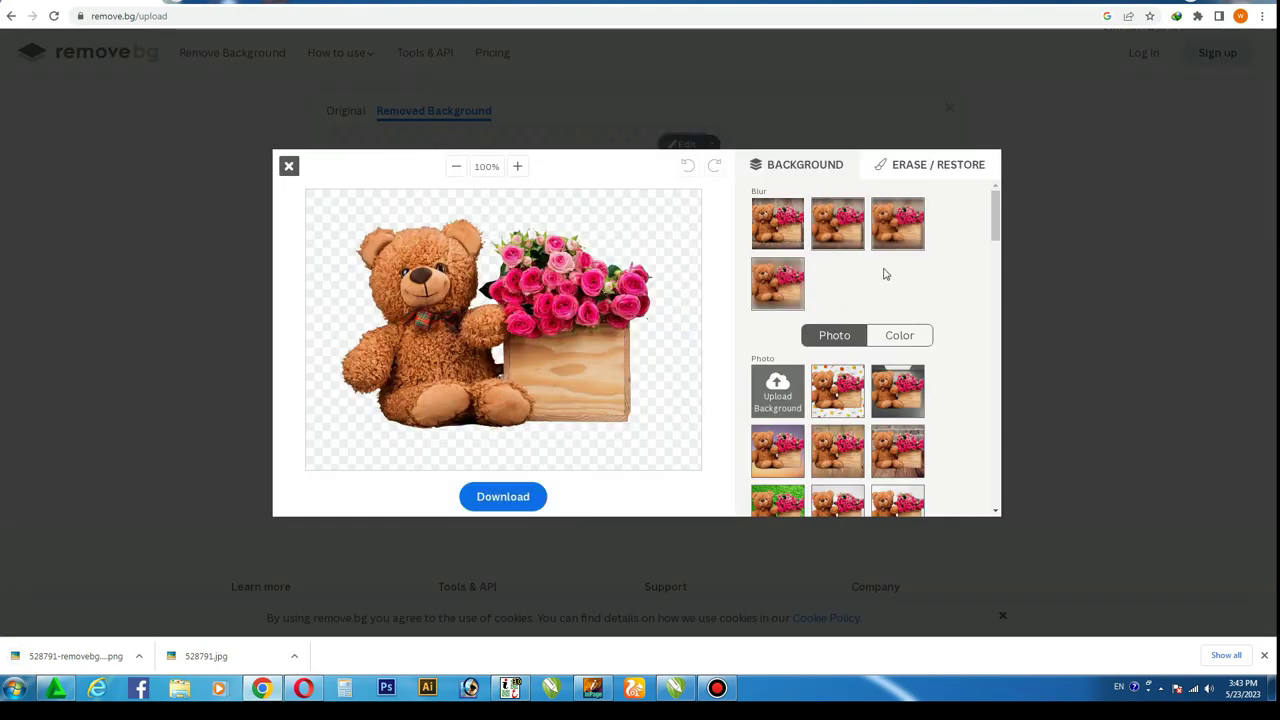
Step: With a smaller Erase brush, paint out the wooden box beneath the roses
click(937, 164)
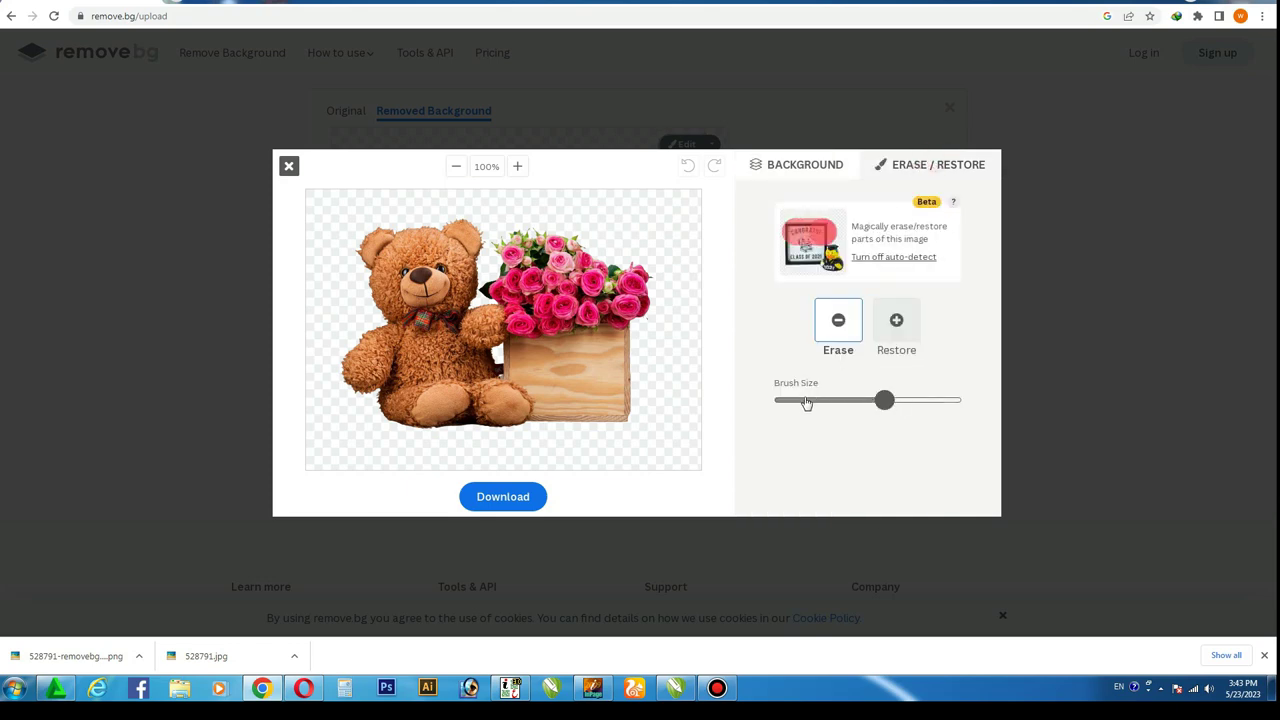
drag(803, 400, 817, 400)
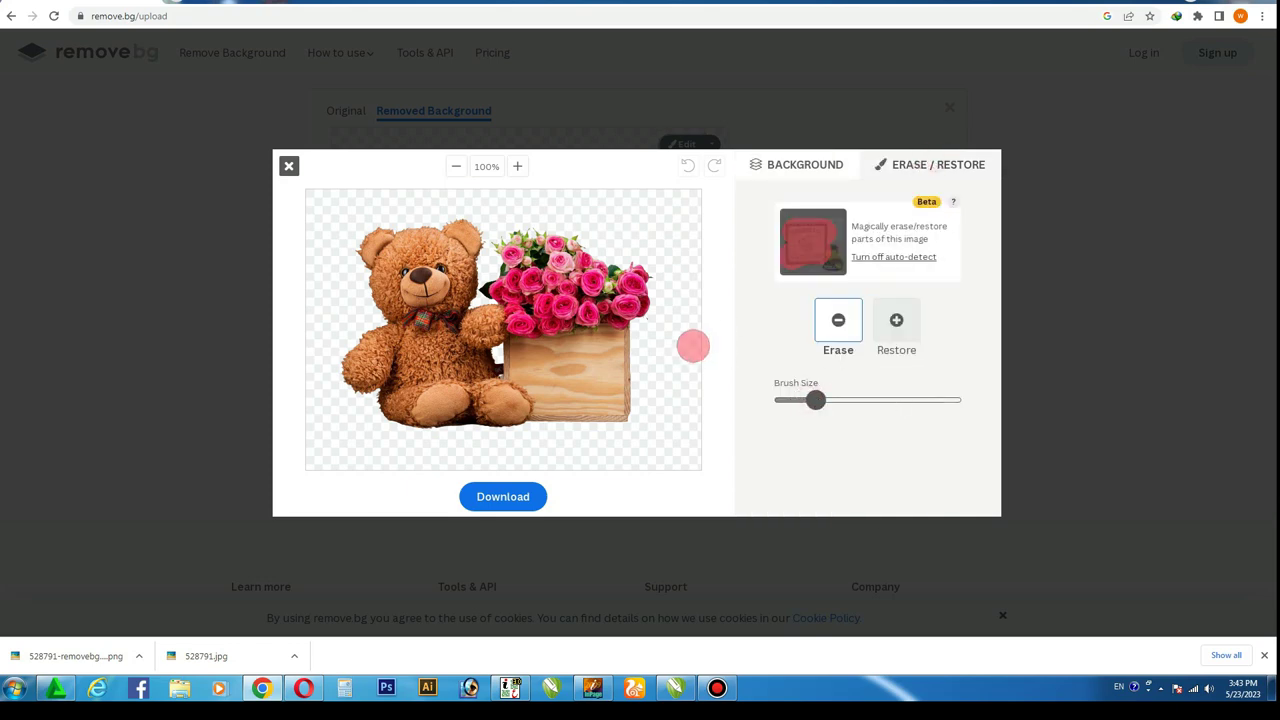
mouse_move(510, 352)
mouse_down()
mouse_move(618, 343)
mouse_move(582, 418)
mouse_move(548, 405)
mouse_up()
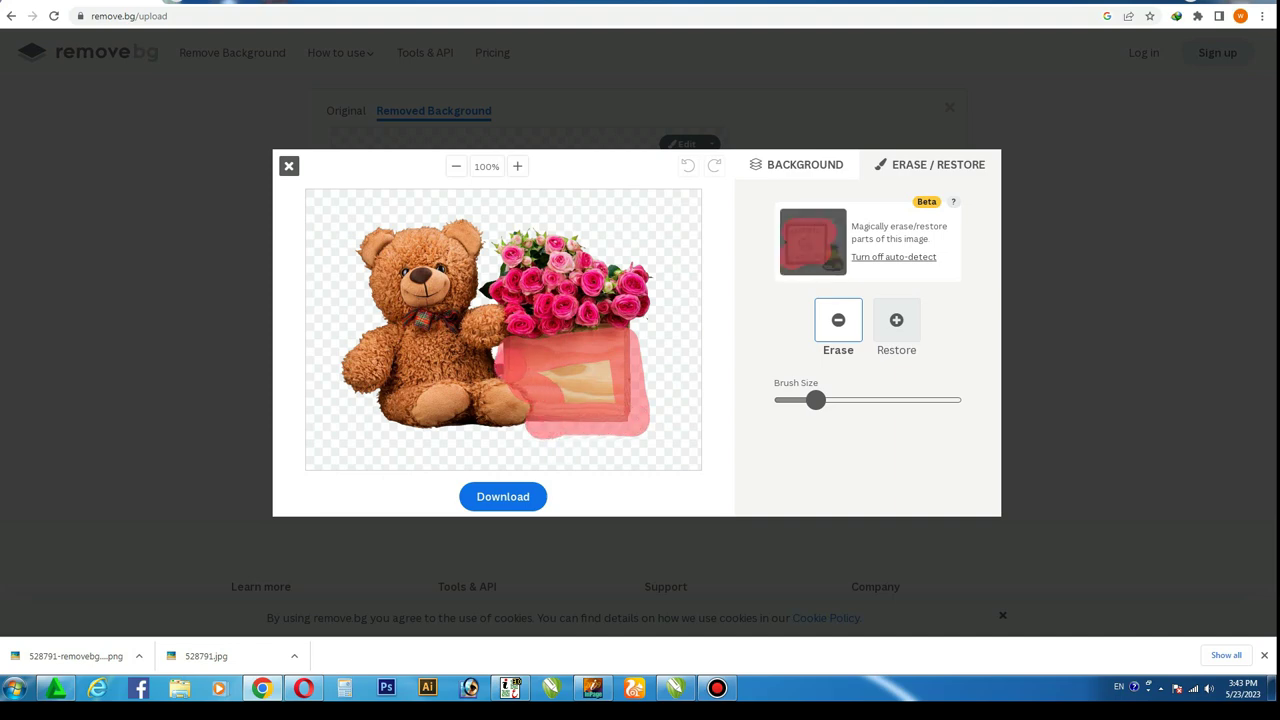
drag(500, 363, 588, 397)
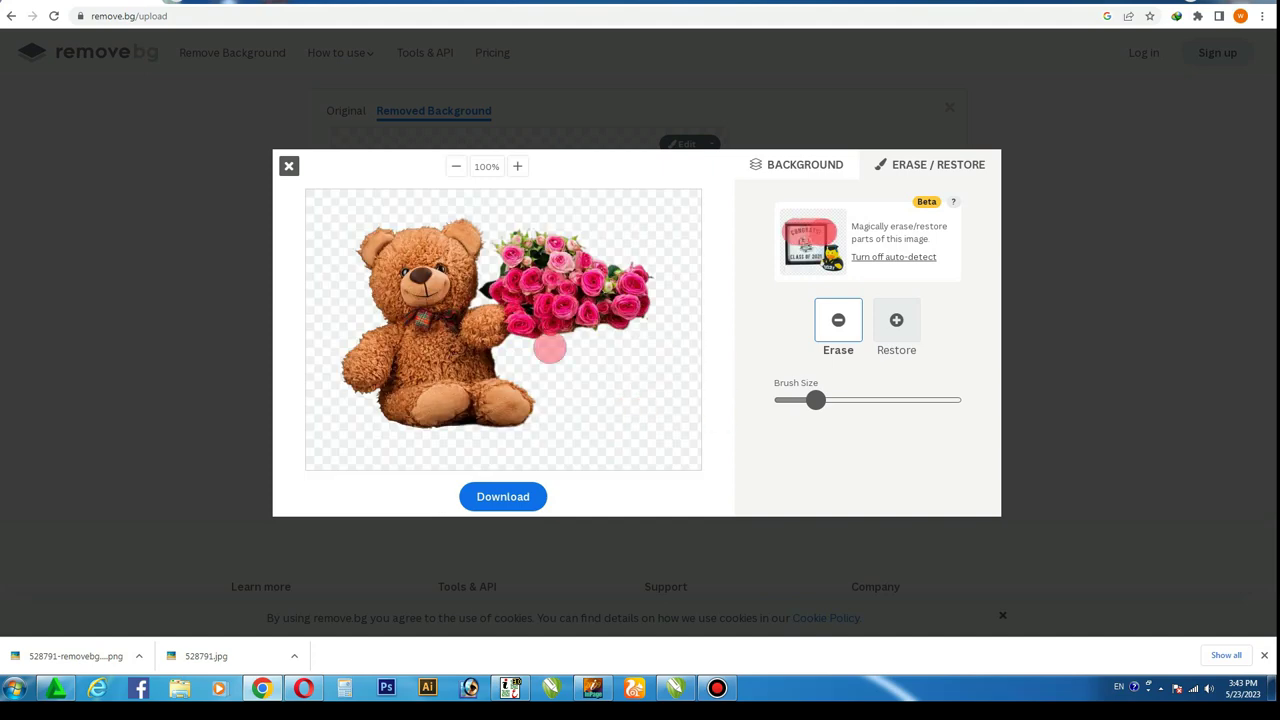
click(805, 173)
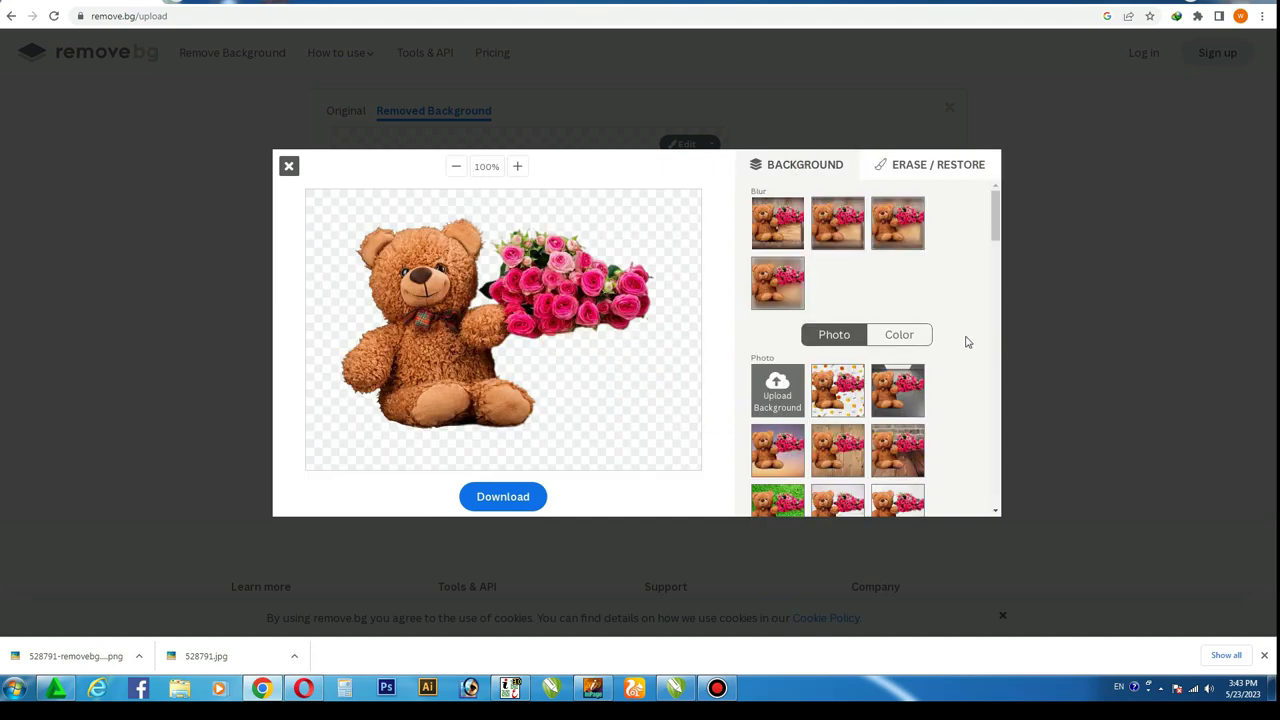
Step: Try several backdrops, apply the autumn forest path one, and download that image
mouse_move(997, 215)
mouse_down()
mouse_move(985, 486)
mouse_move(995, 437)
mouse_up()
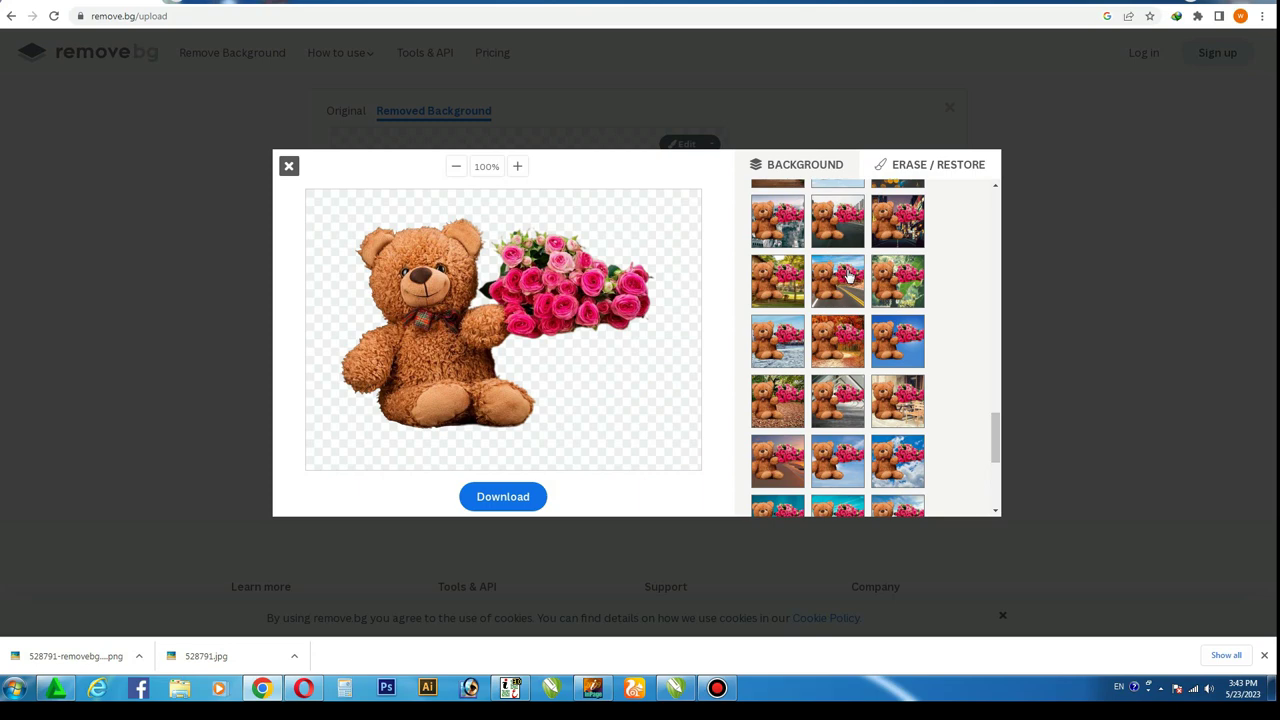
click(845, 271)
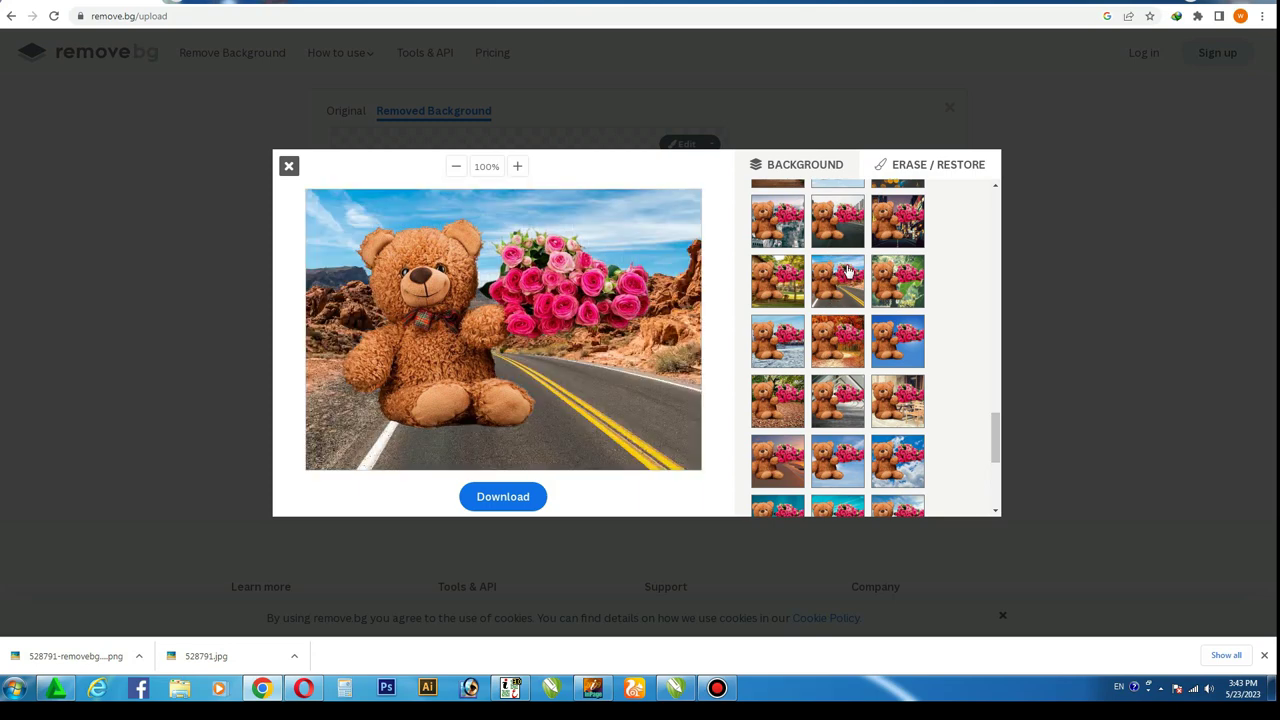
click(836, 345)
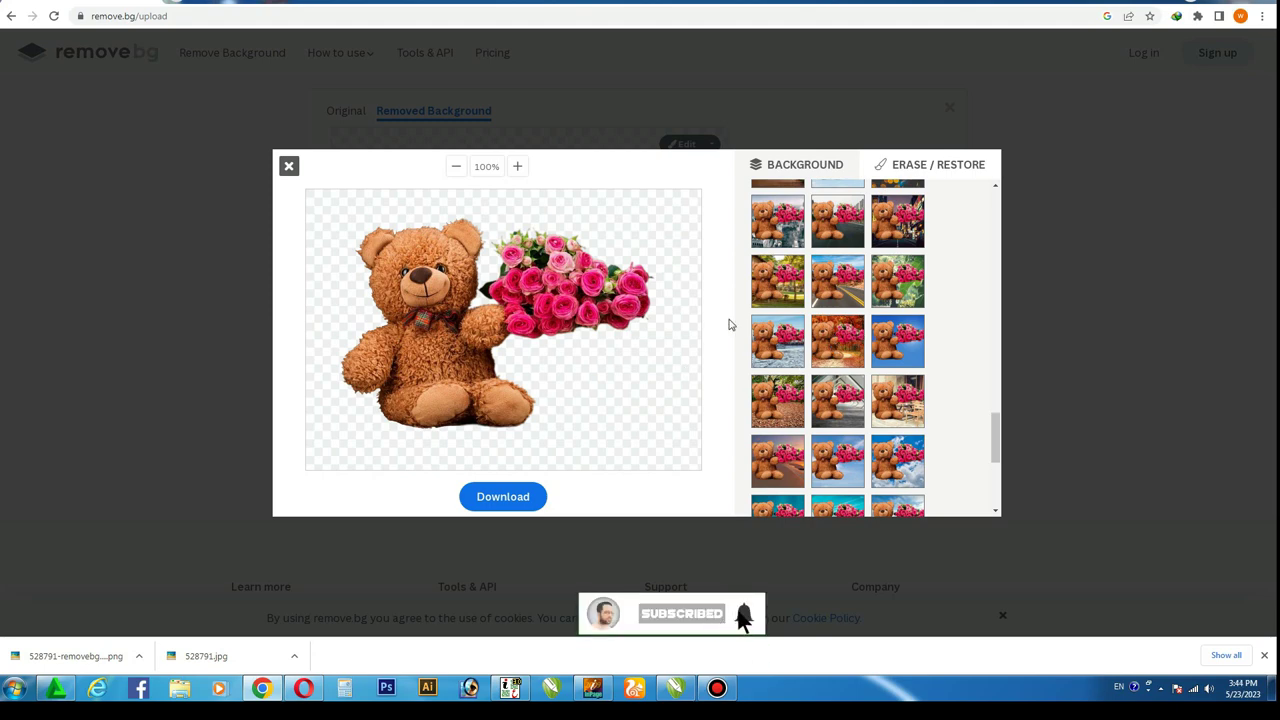
click(833, 287)
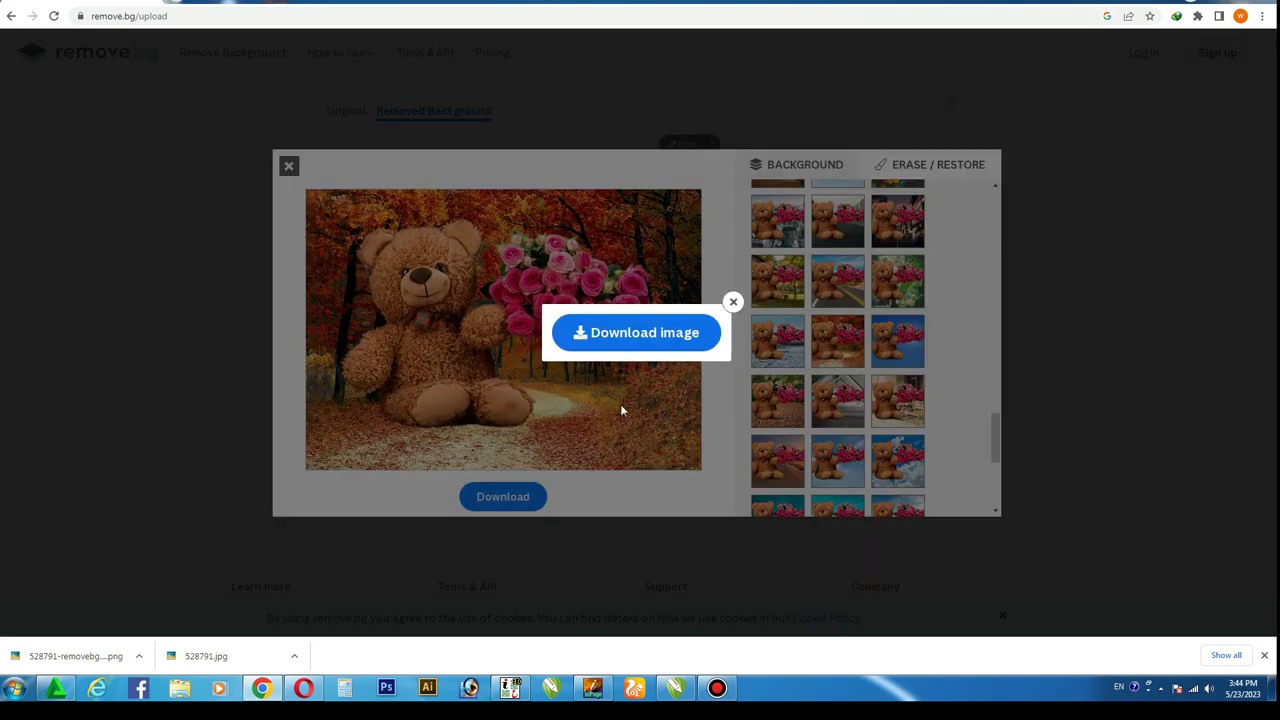
click(648, 340)
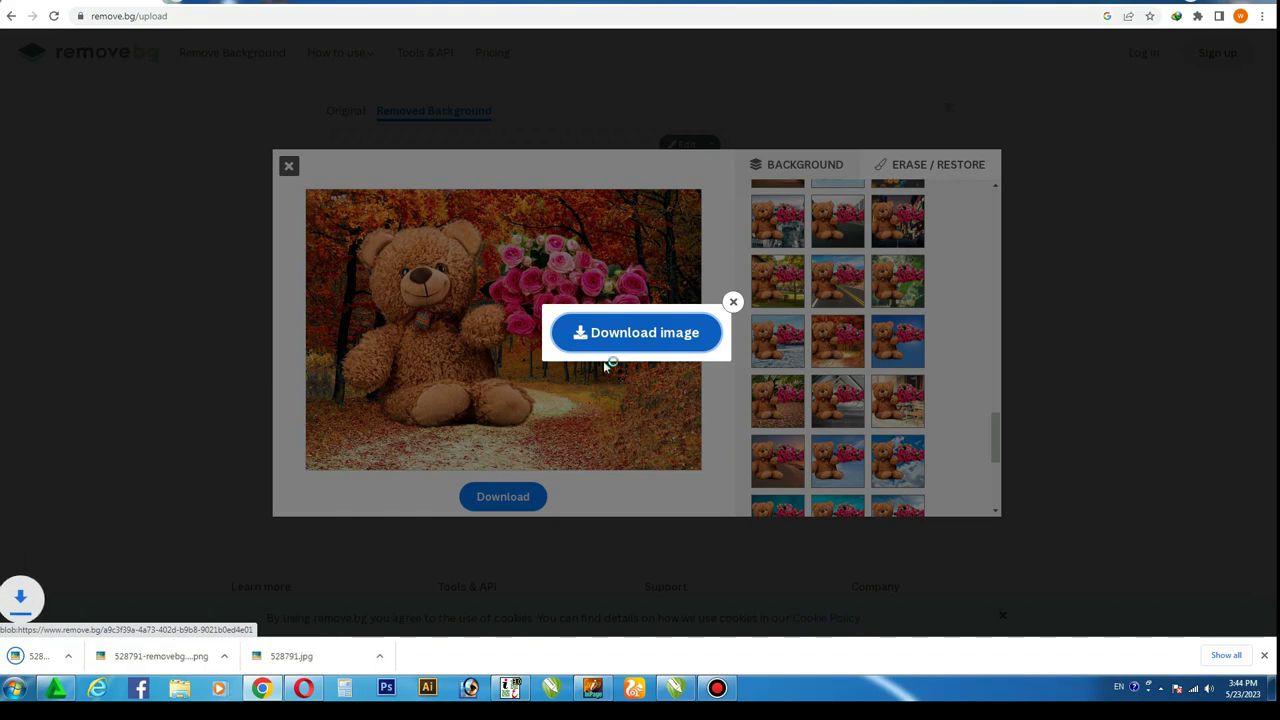
click(734, 302)
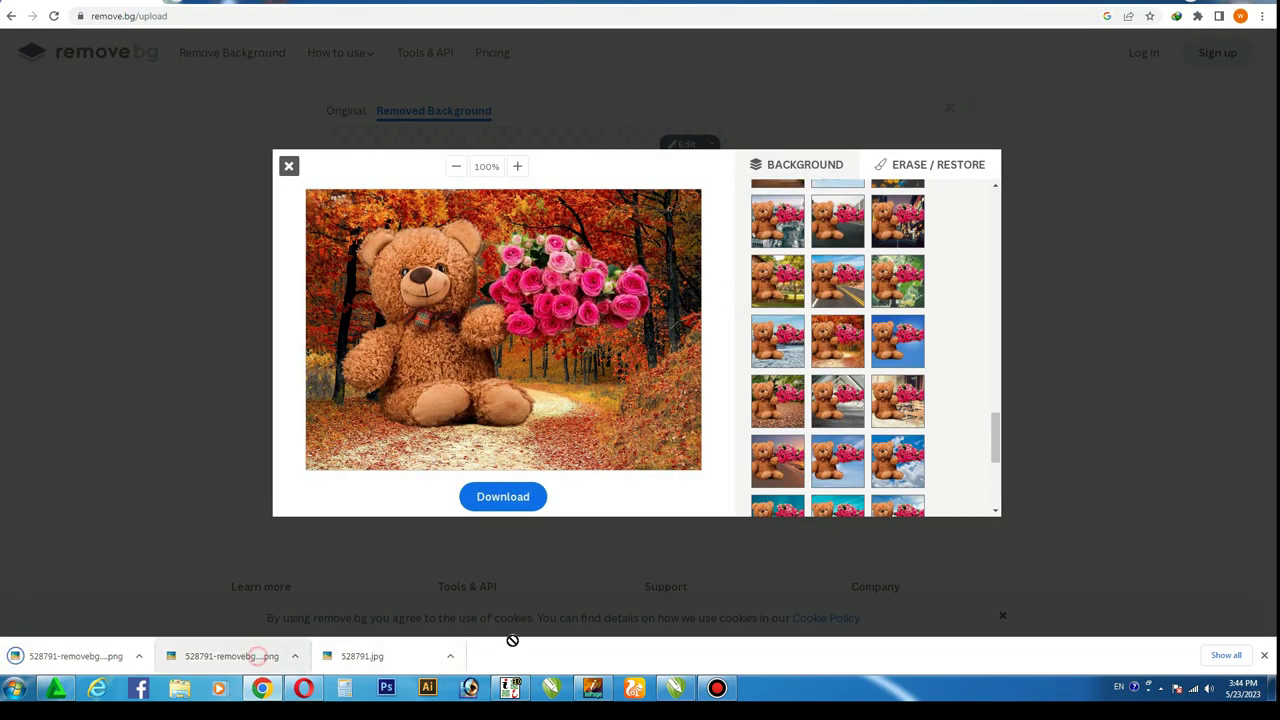
click(675, 687)
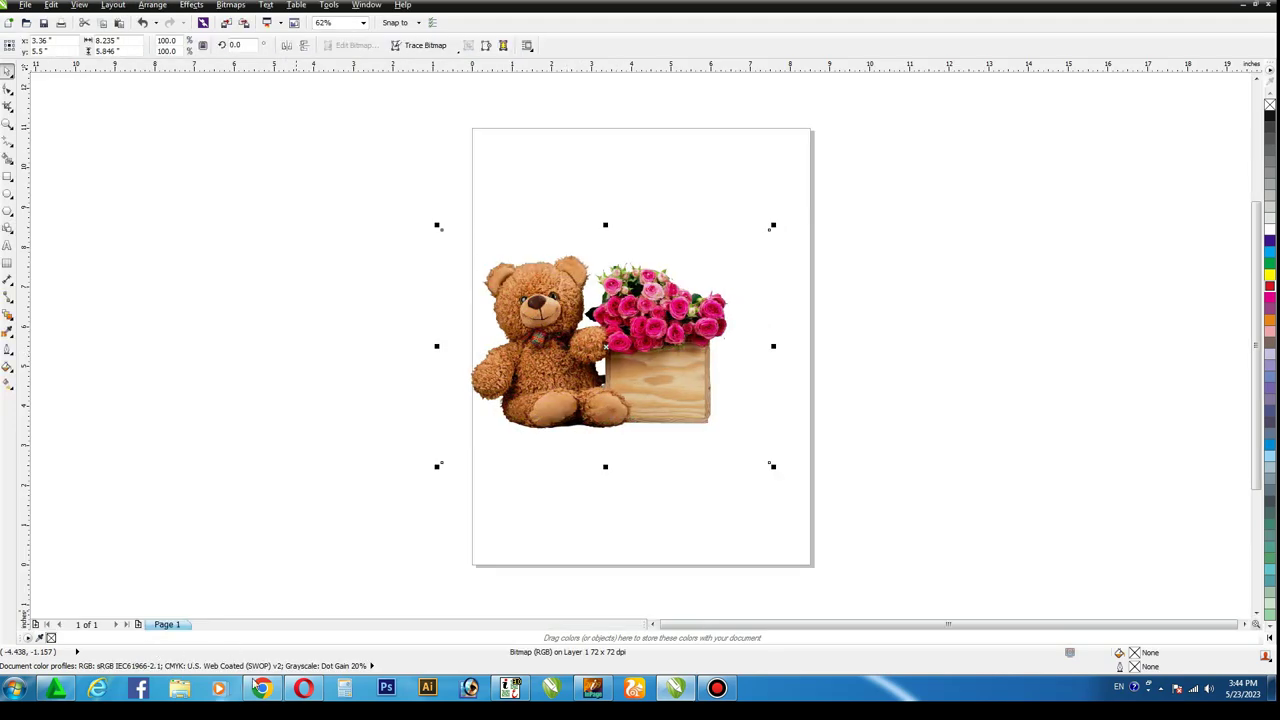
Step: Place the autumn teddy image beside the cutout and put a green rectangle behind the cutout
click(261, 687)
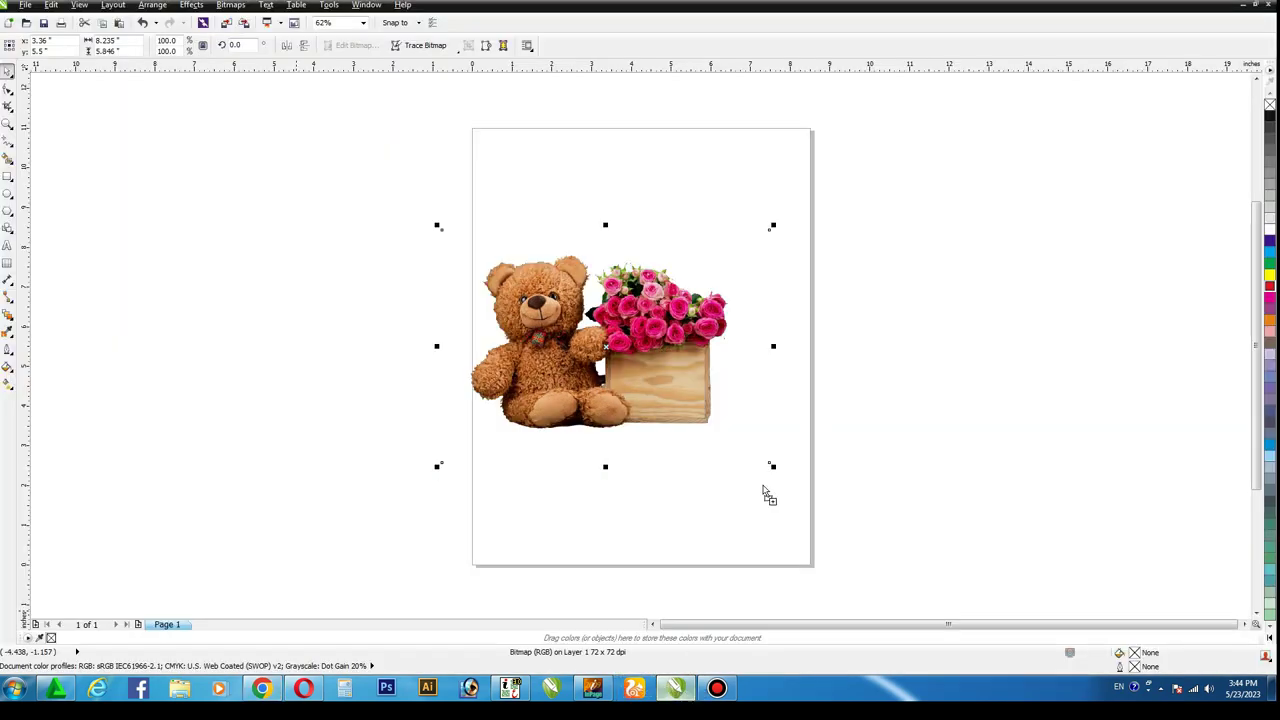
drag(668, 692, 842, 347)
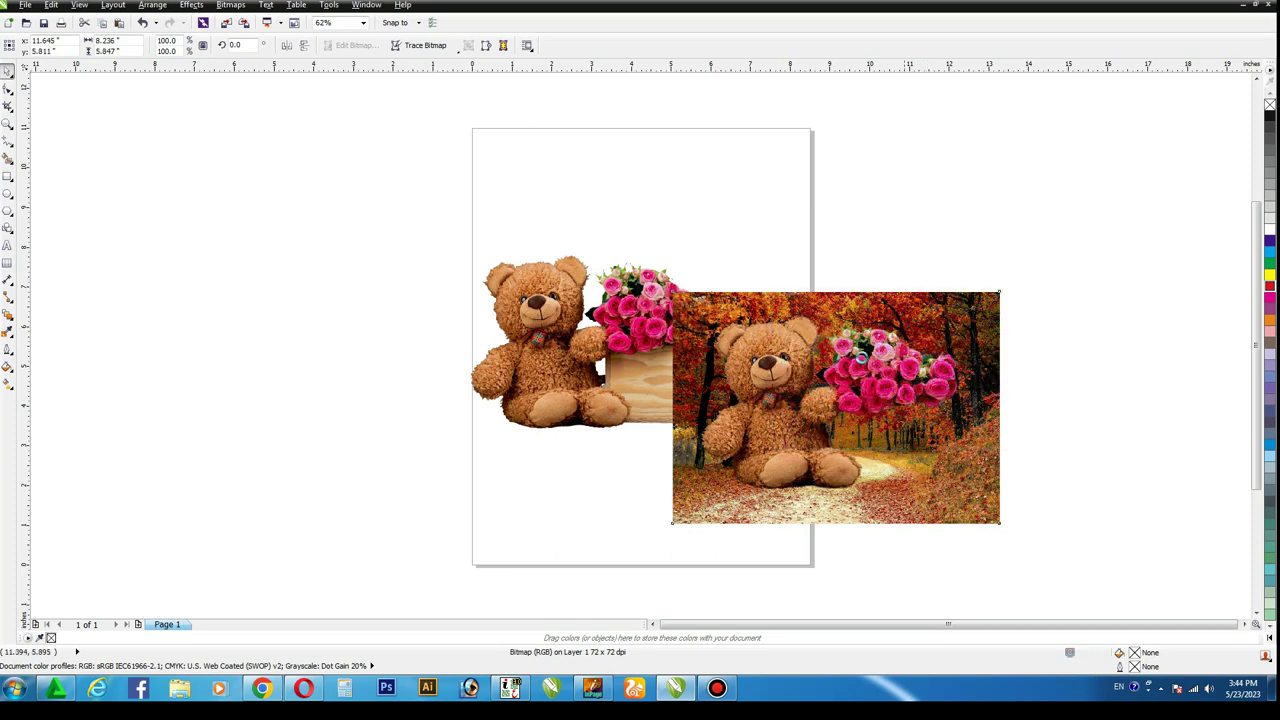
key(F6)
drag(413, 210, 745, 471)
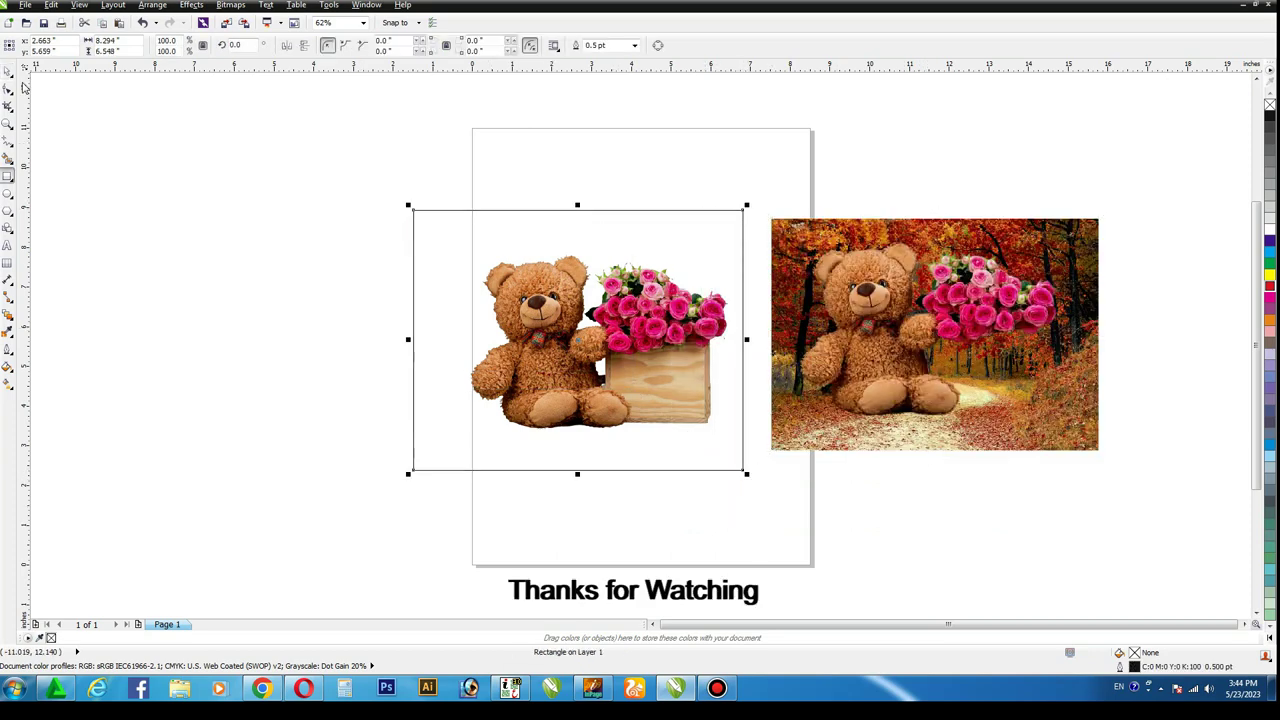
click(1269, 265)
key(shift+Page_Down)
click(274, 146)
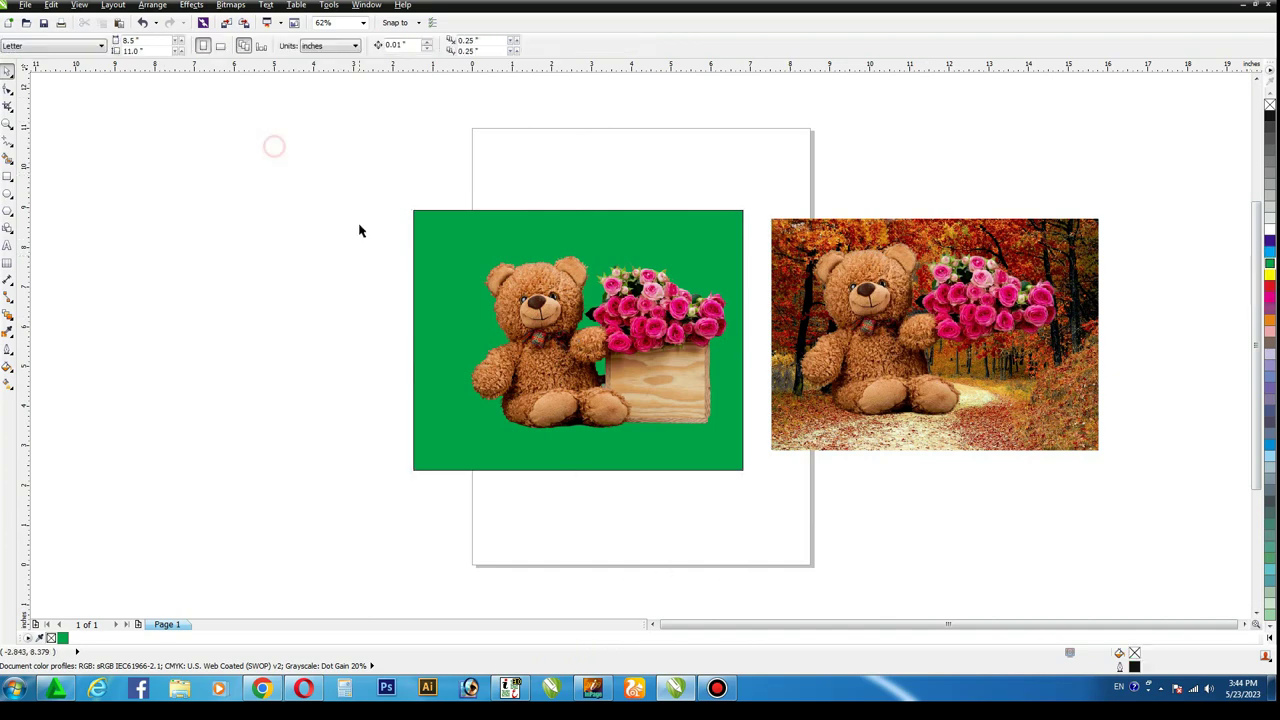
key(F4)
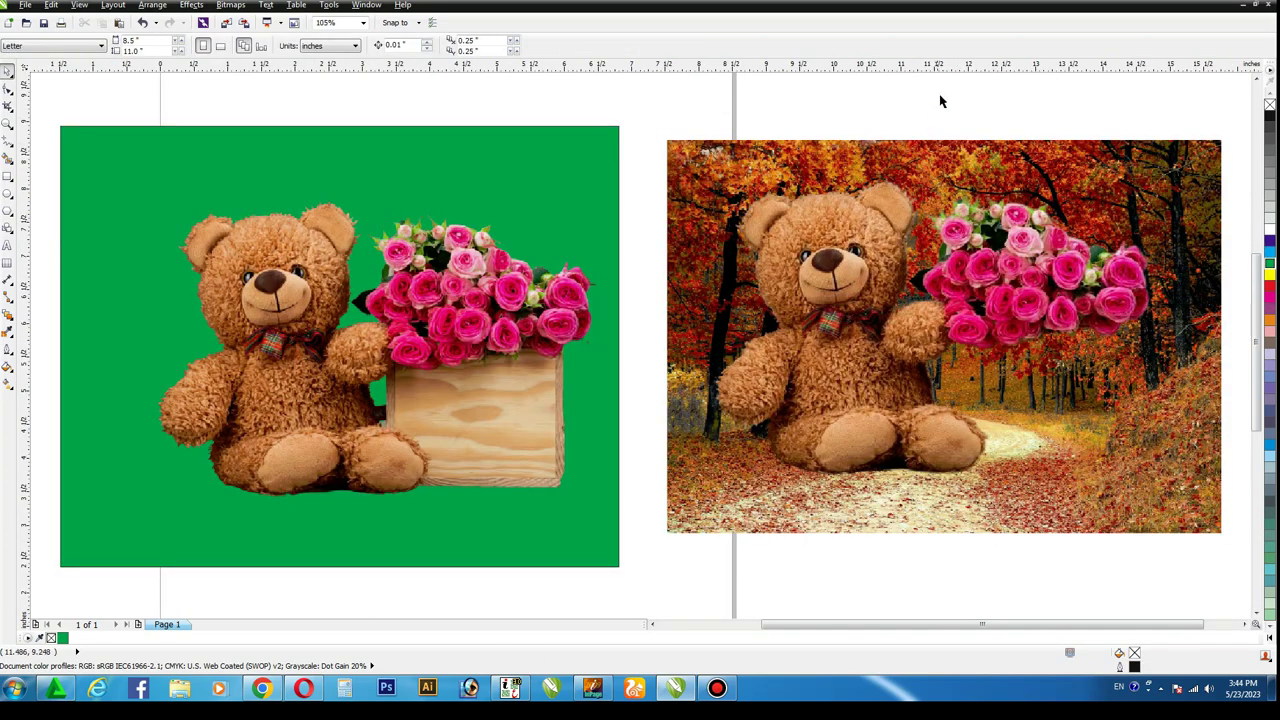